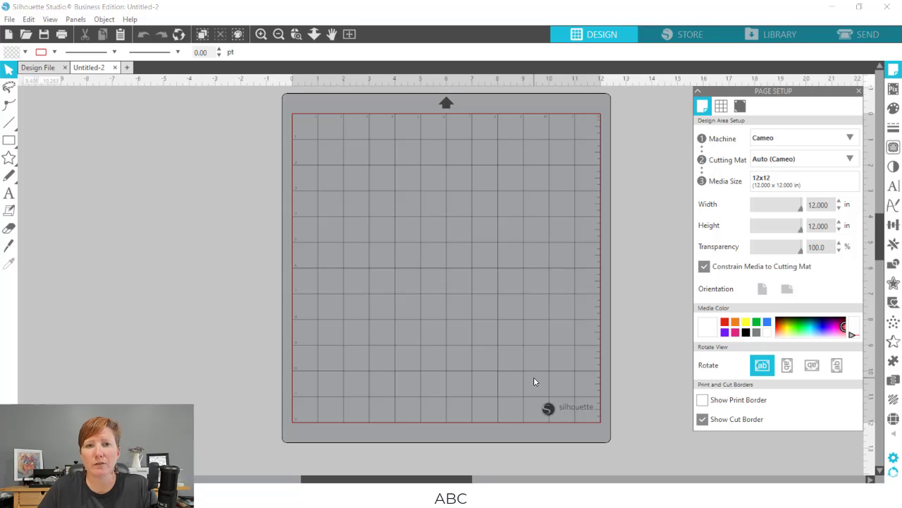
Step: Draw a rectangle about 4 in wide by 3 in high in the upper-left area of the cutting mat
{"action": "mouse_move", "coordinate": [10, 141]}
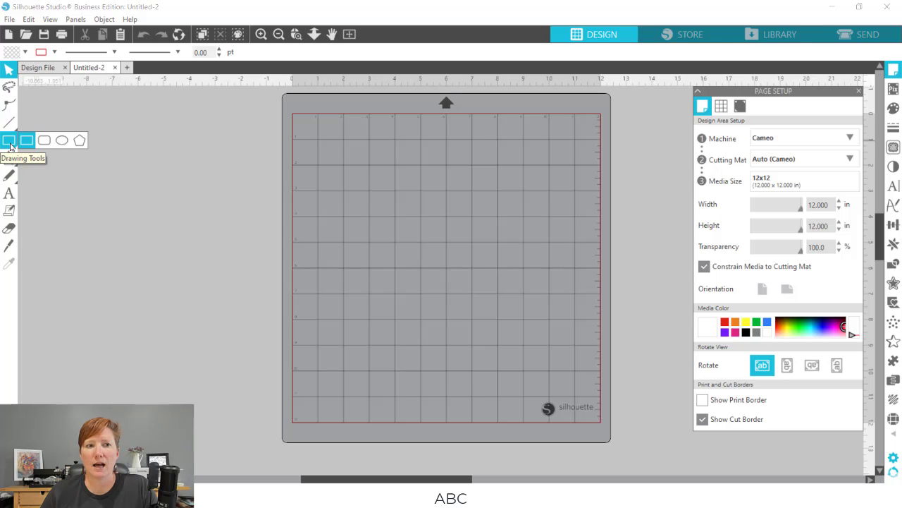
{"action": "left_click", "coordinate": [10, 144]}
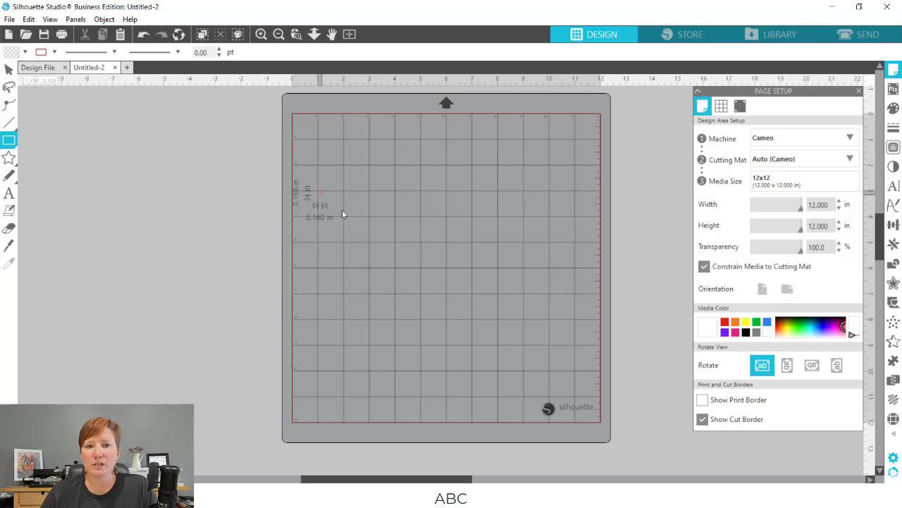
{"action": "mouse_move", "coordinate": [343, 215]}
{"action": "left_mouse_down"}
{"action": "mouse_move", "coordinate": [413, 255]}
{"action": "mouse_move", "coordinate": [421, 274]}
{"action": "left_mouse_up"}
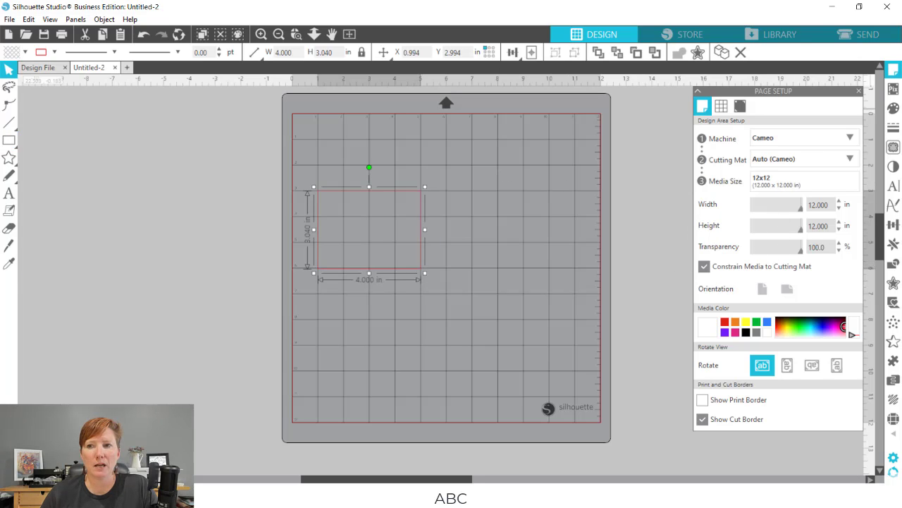
Step: Show the scale transform options for the rectangle and unlock its aspect ratio
{"action": "left_click", "coordinate": [894, 69]}
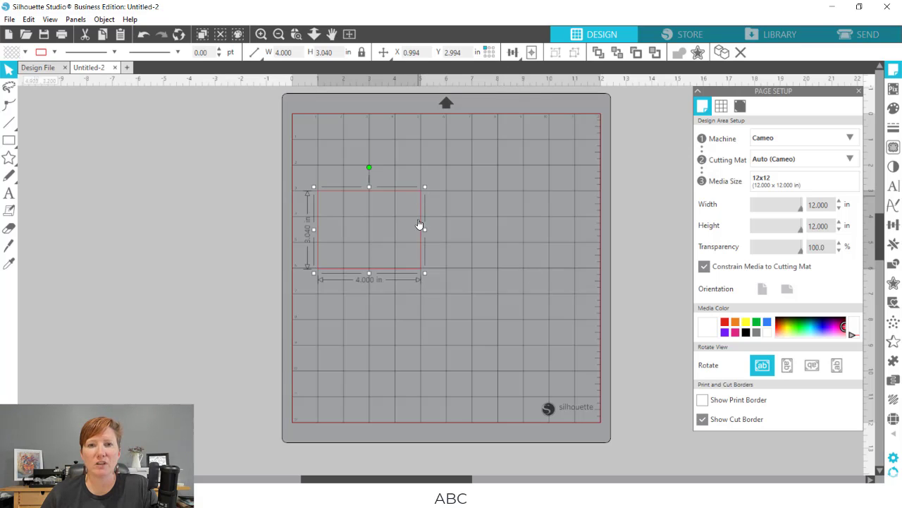
{"action": "left_click", "coordinate": [893, 225]}
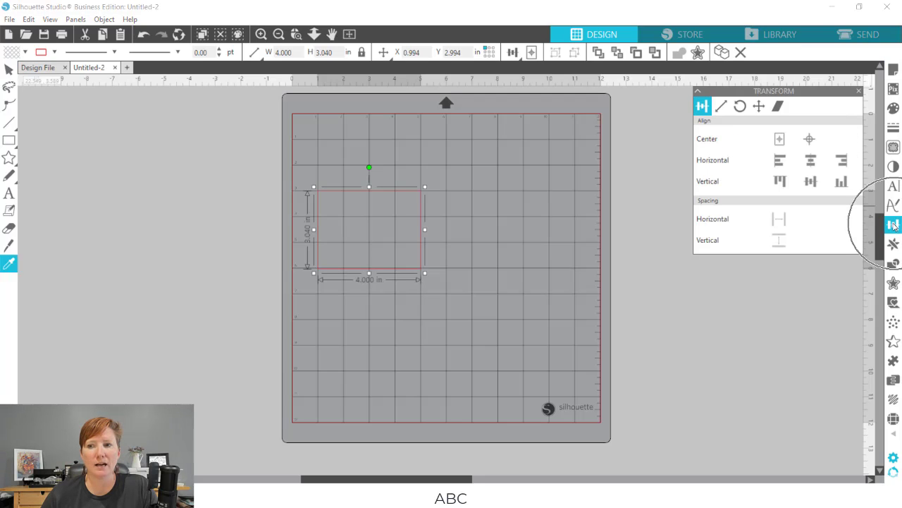
{"action": "left_click", "coordinate": [723, 107]}
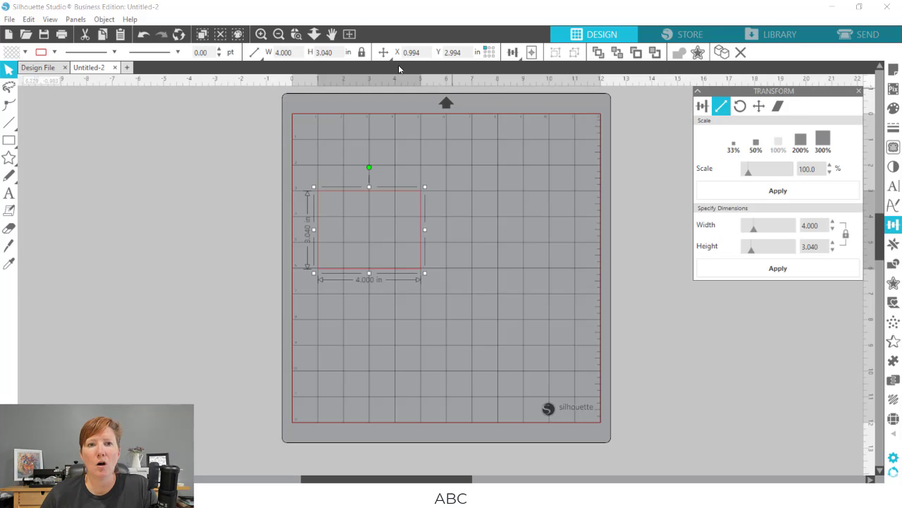
{"action": "left_click", "coordinate": [285, 52]}
{"action": "left_click", "coordinate": [299, 52]}
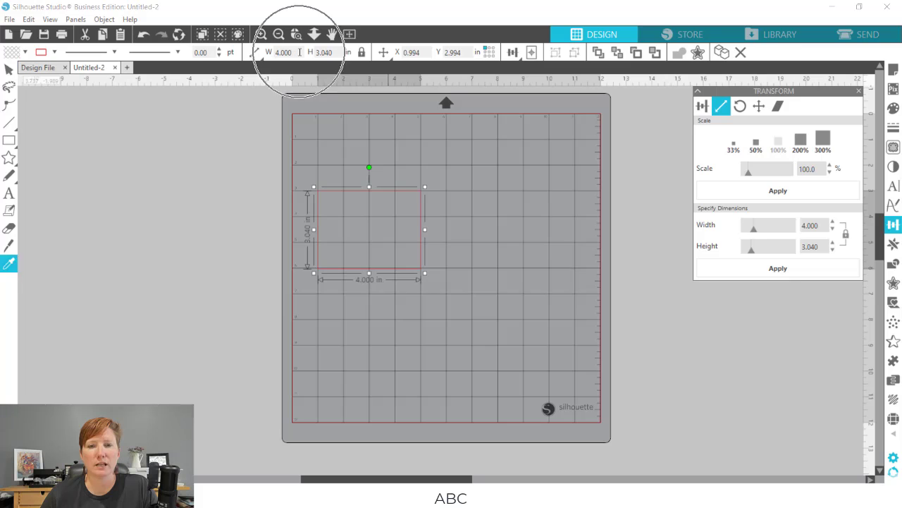
{"action": "mouse_move", "coordinate": [270, 61]}
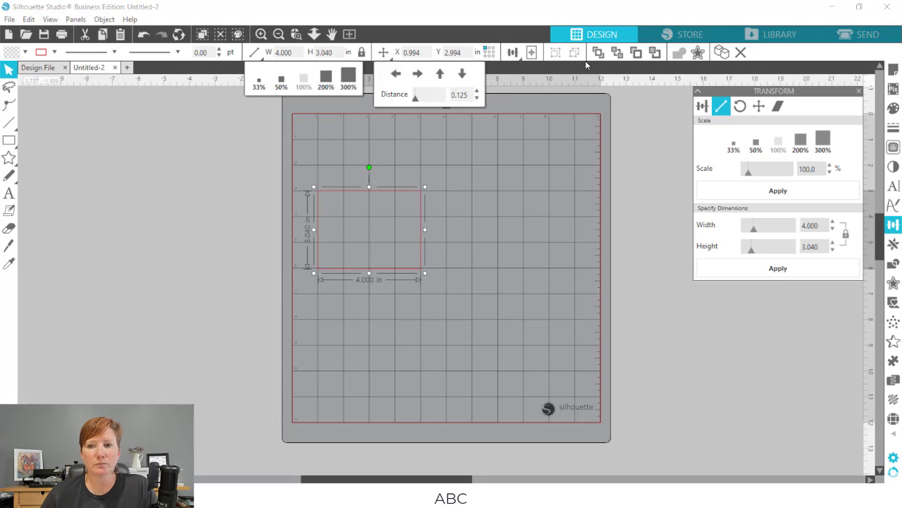
{"action": "left_click", "coordinate": [846, 236]}
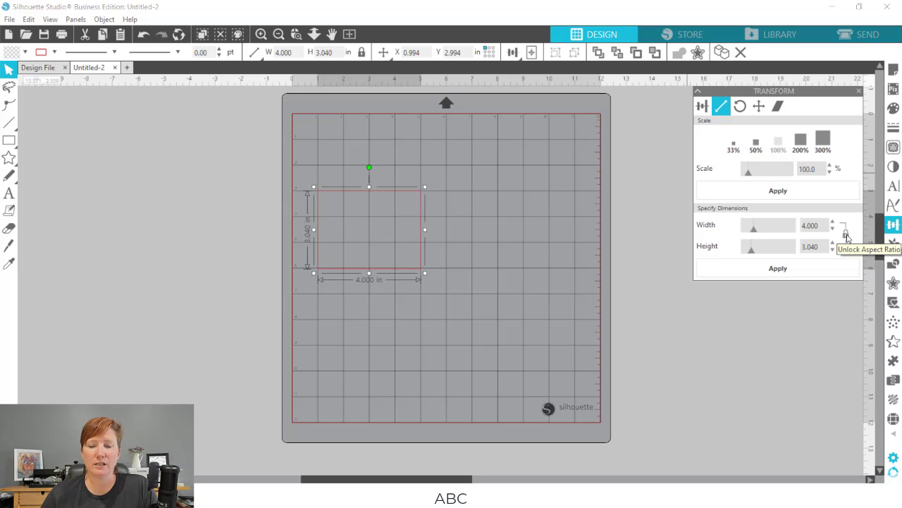
{"action": "left_click", "coordinate": [846, 236]}
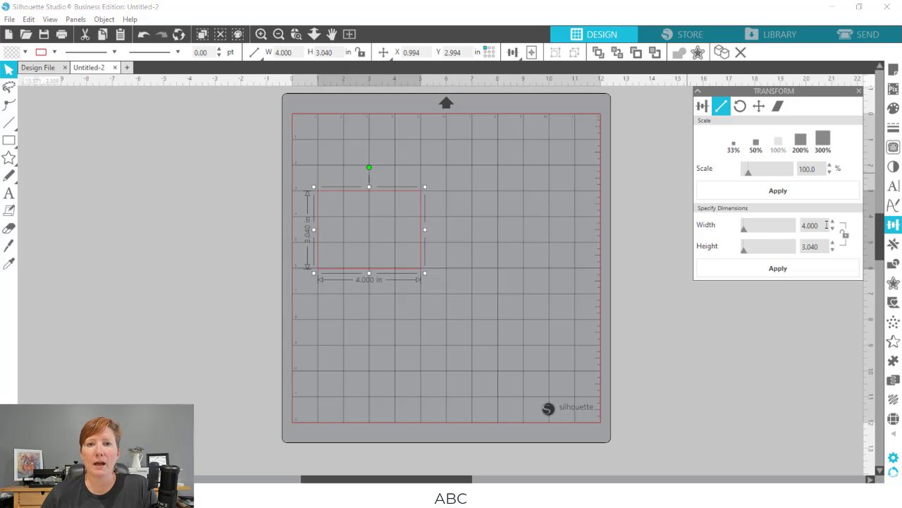
Step: Set the rectangle's width to 3.25 in and its height to 4.25 in
{"action": "double_click", "coordinate": [827, 225]}
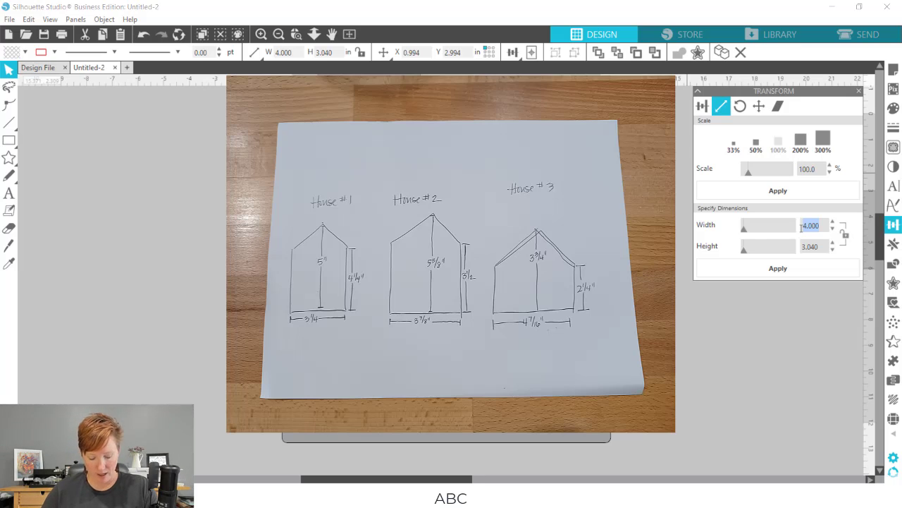
{"action": "type", "text": "3.250"}
{"action": "key", "text": "Return"}
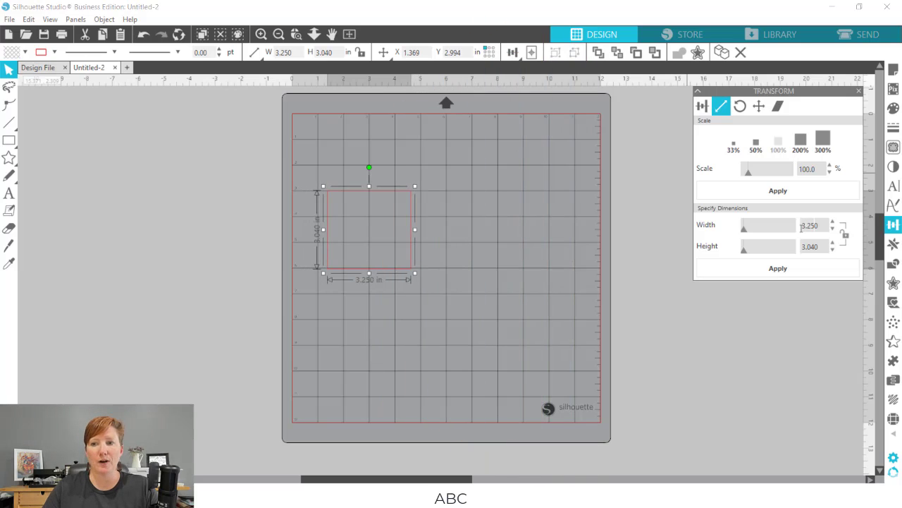
{"action": "double_click", "coordinate": [823, 246]}
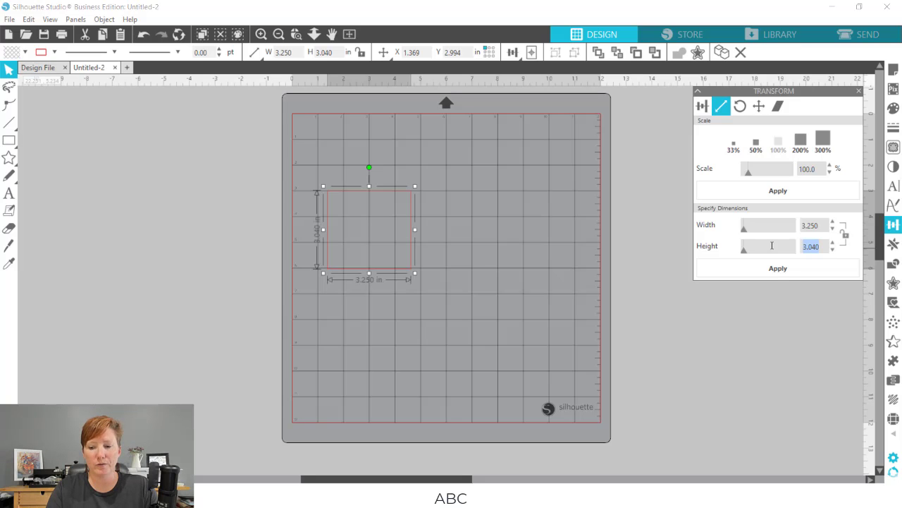
{"action": "type", "text": "4.25"}
{"action": "key", "text": "Return"}
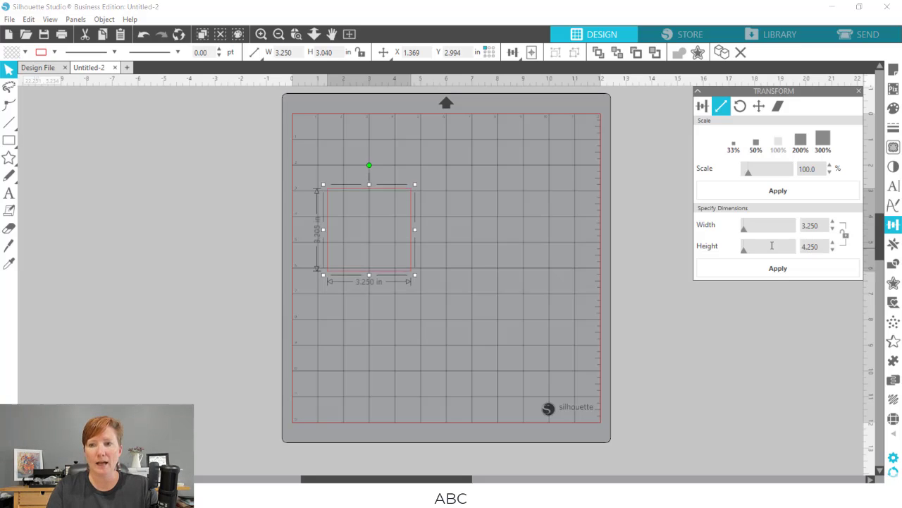
Step: Move the rectangle against the mat's left edge with its base on the 5 in grid line
{"action": "left_click_drag", "start_coordinate": [411, 261], "coordinate": [377, 217]}
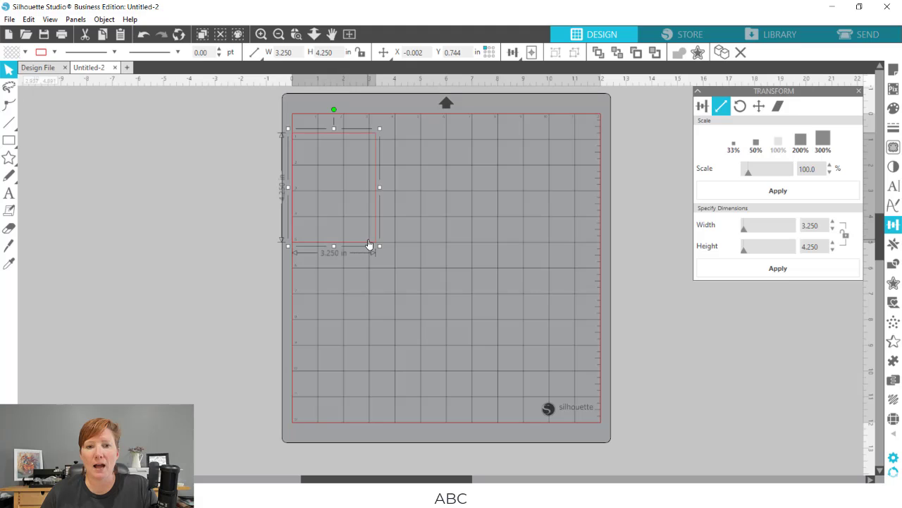
{"action": "mouse_move", "coordinate": [369, 247]}
{"action": "left_mouse_down"}
{"action": "mouse_move", "coordinate": [316, 244]}
{"action": "mouse_move", "coordinate": [367, 245]}
{"action": "left_mouse_up"}
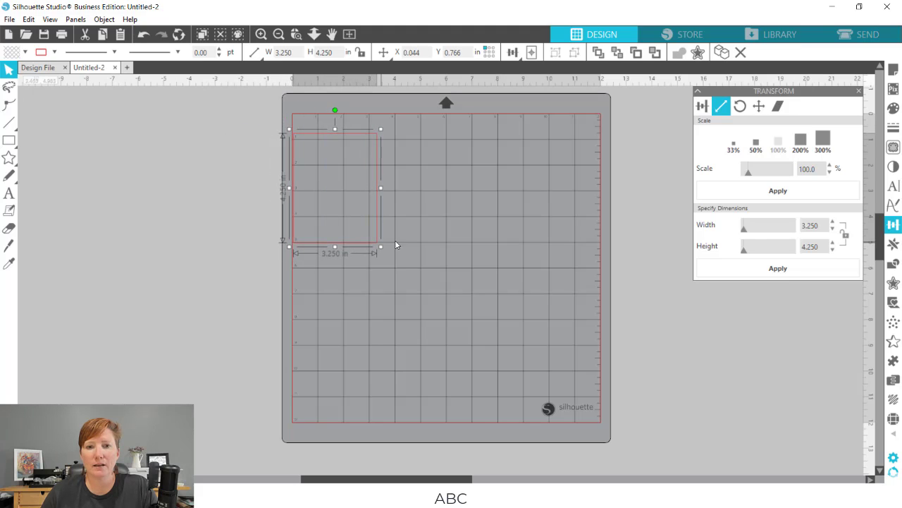
{"action": "key", "text": "i"}
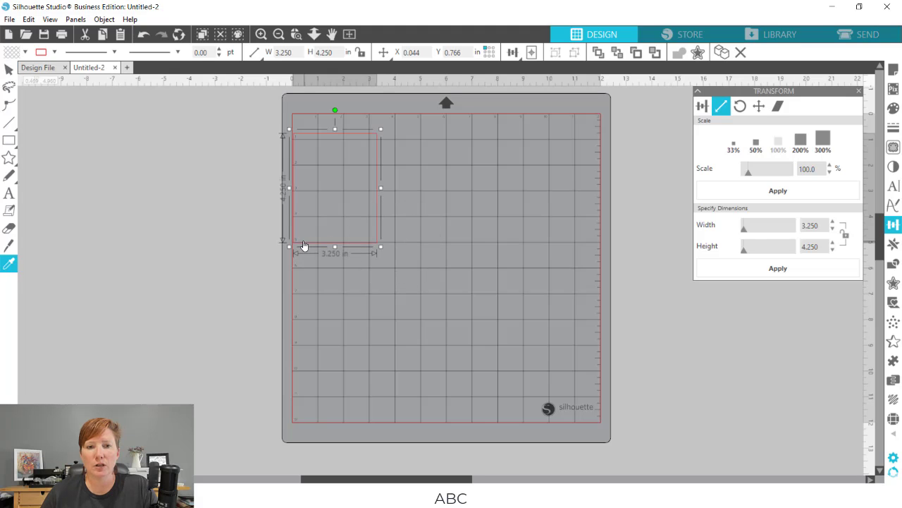
{"action": "key", "text": "v"}
{"action": "key", "text": "i"}
{"action": "key", "text": "v"}
{"action": "key", "text": "i"}
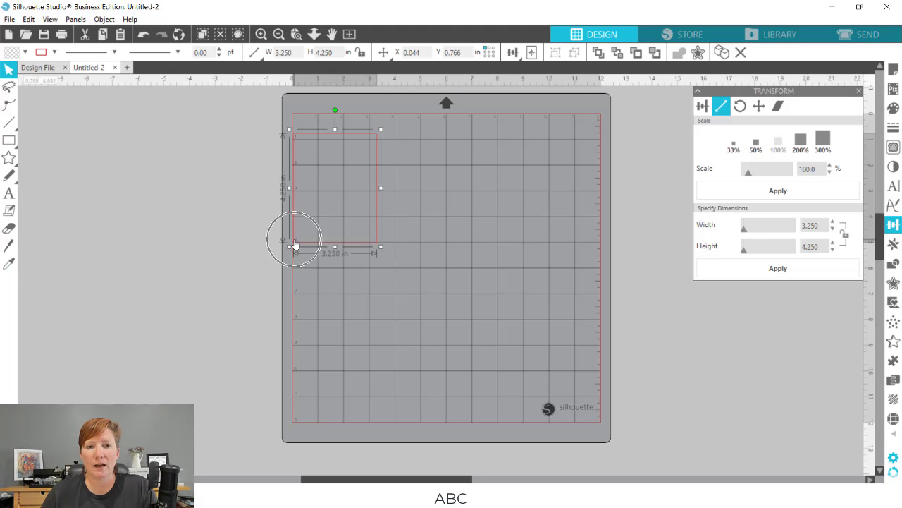
{"action": "key", "text": "v"}
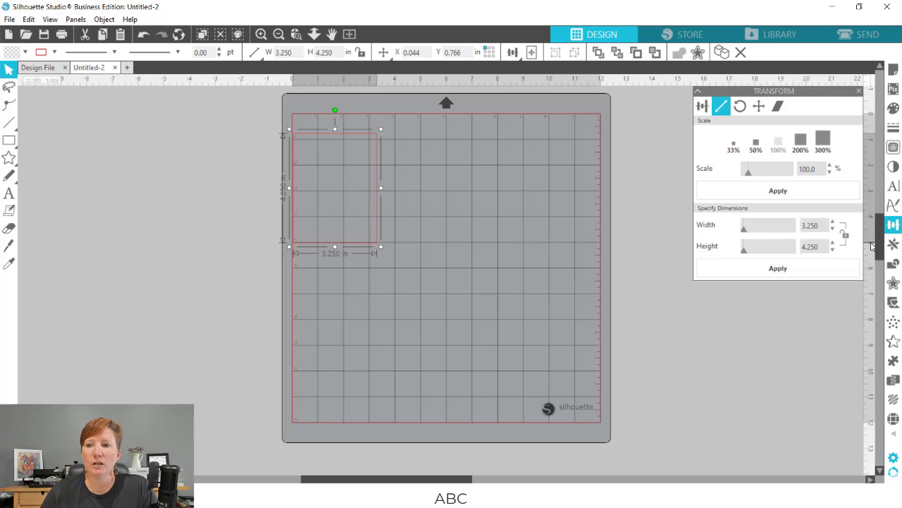
{"action": "key", "text": "i"}
{"action": "key", "text": "v"}
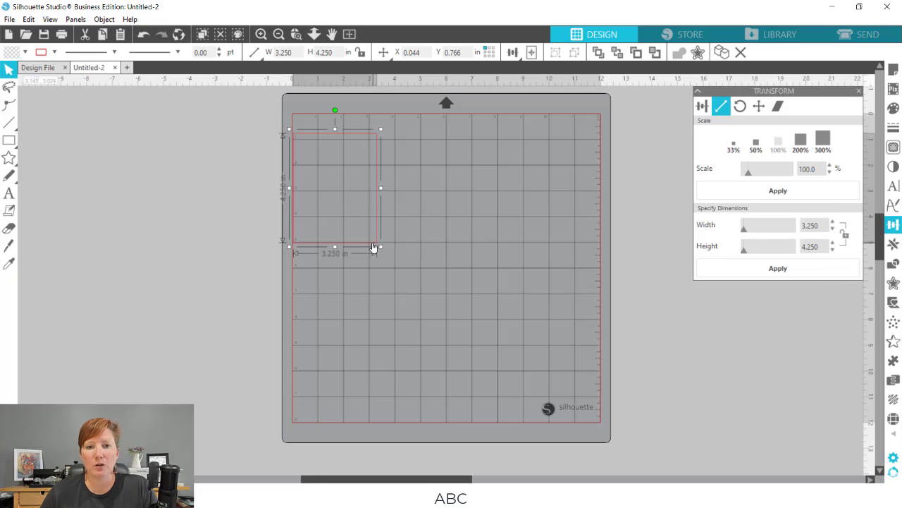
Step: Add a point midway along the rectangle's top edge and raise it to the mat's top border to form a roof peak
{"action": "double_click", "coordinate": [335, 138]}
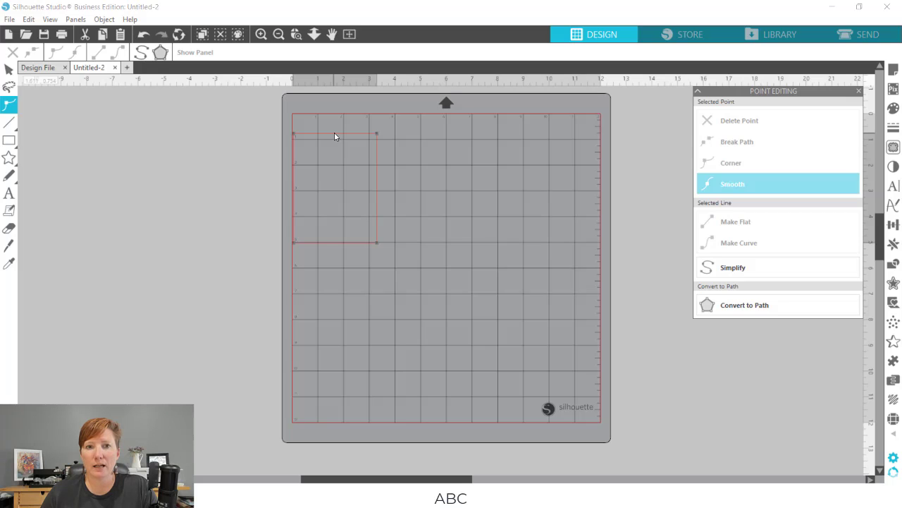
{"action": "left_click", "coordinate": [334, 133]}
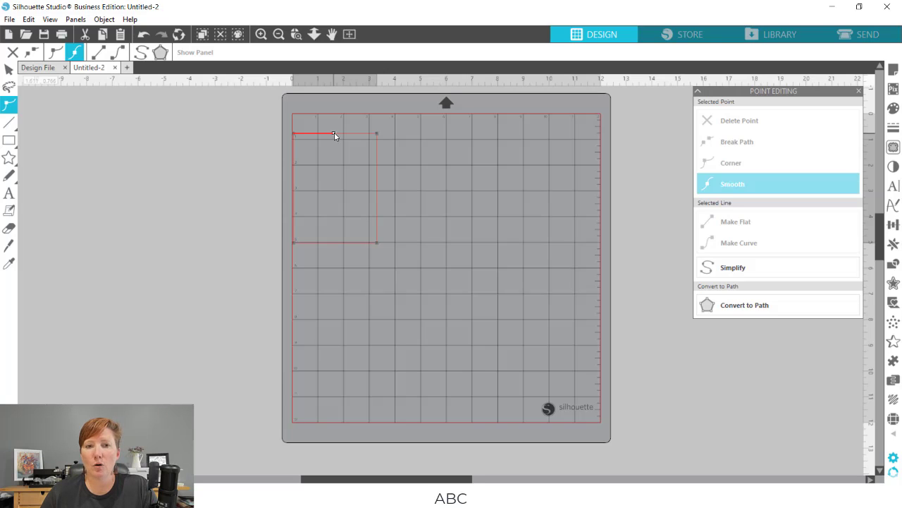
{"action": "left_click_drag", "start_coordinate": [335, 134], "coordinate": [336, 114]}
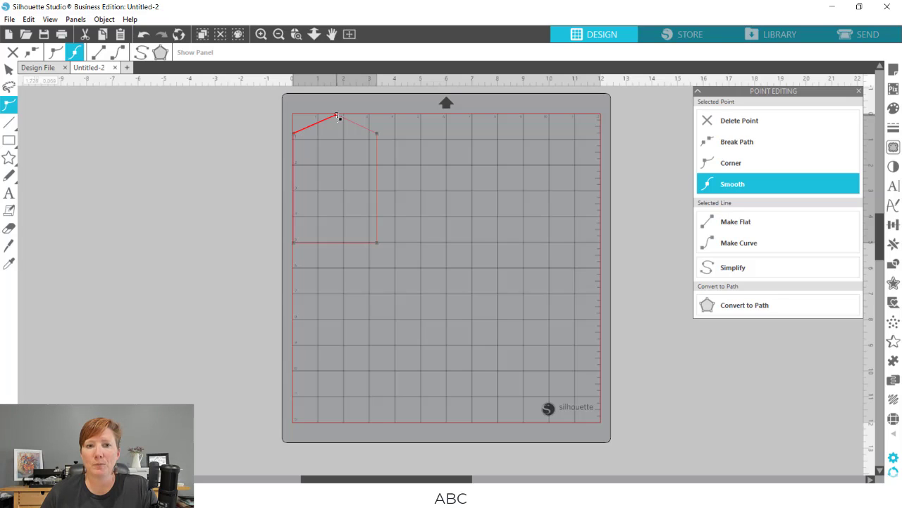
{"action": "left_click", "coordinate": [9, 74]}
{"action": "left_click", "coordinate": [258, 169]}
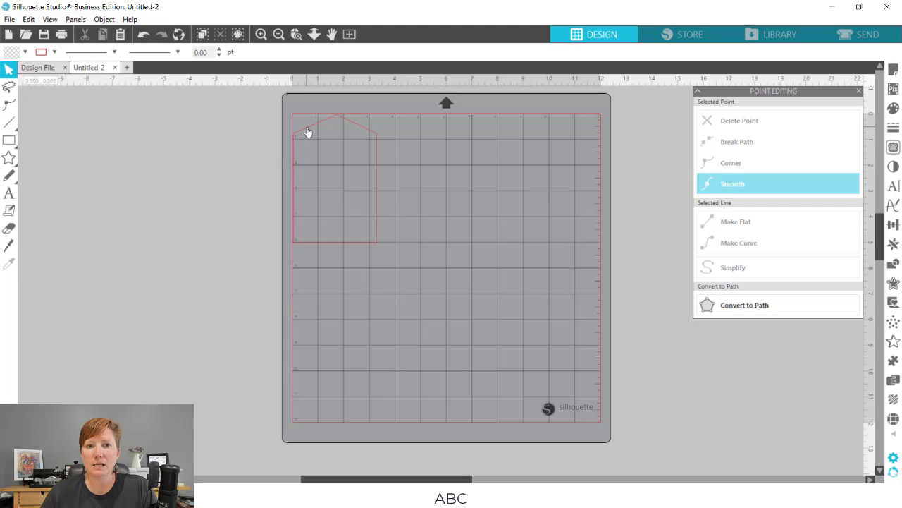
Step: Shift the house outline slightly down and right to about X 0.226, Y 0.286 in, inside the cut border
{"action": "mouse_move", "coordinate": [307, 132]}
{"action": "left_mouse_down"}
{"action": "mouse_move", "coordinate": [258, 141]}
{"action": "mouse_move", "coordinate": [168, 129]}
{"action": "mouse_move", "coordinate": [328, 132]}
{"action": "mouse_move", "coordinate": [312, 133]}
{"action": "left_mouse_up"}
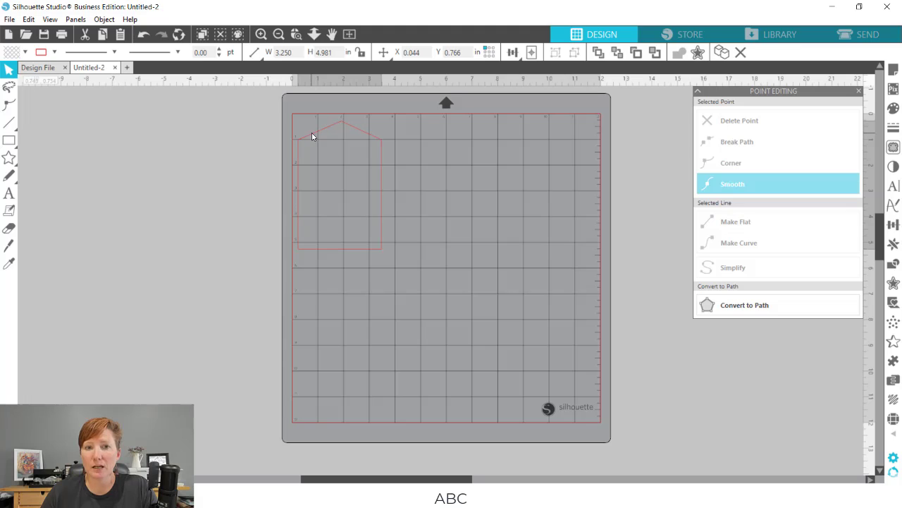
{"action": "left_click", "coordinate": [312, 132]}
{"action": "left_click", "coordinate": [316, 138]}
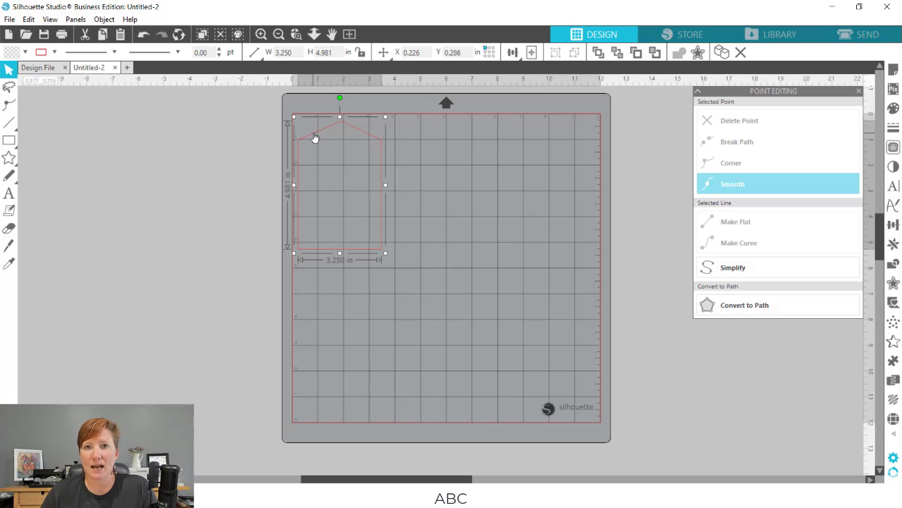
Step: Set the house outline to No Cut for sending and move it off the mat into the empty area to its left
{"action": "left_click", "coordinate": [859, 36]}
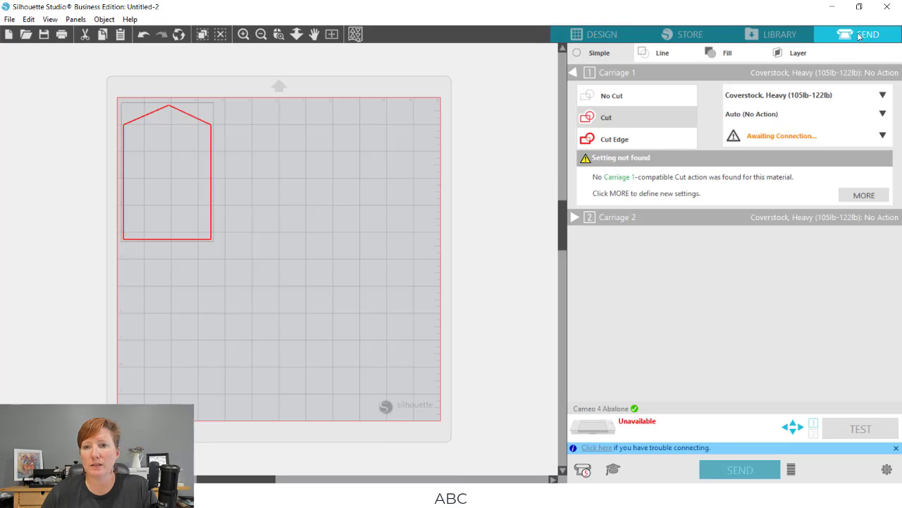
{"action": "left_click", "coordinate": [607, 98]}
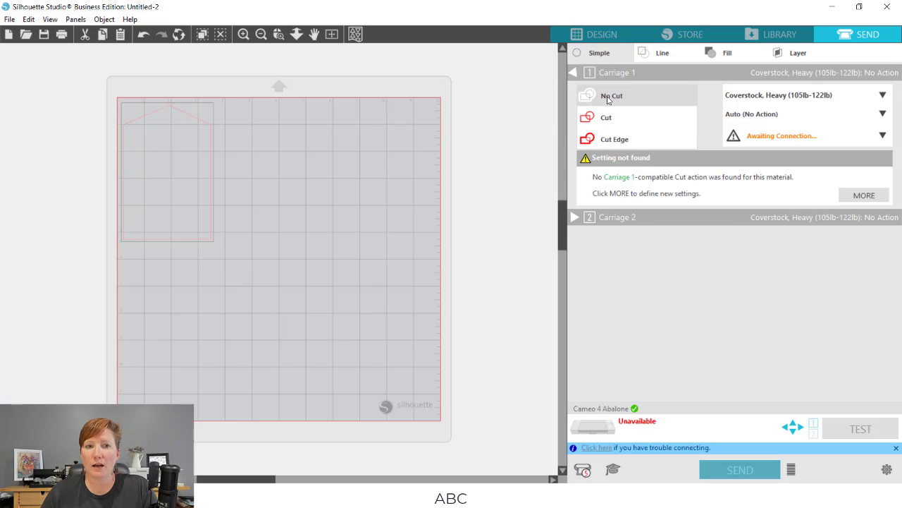
{"action": "left_click", "coordinate": [602, 34]}
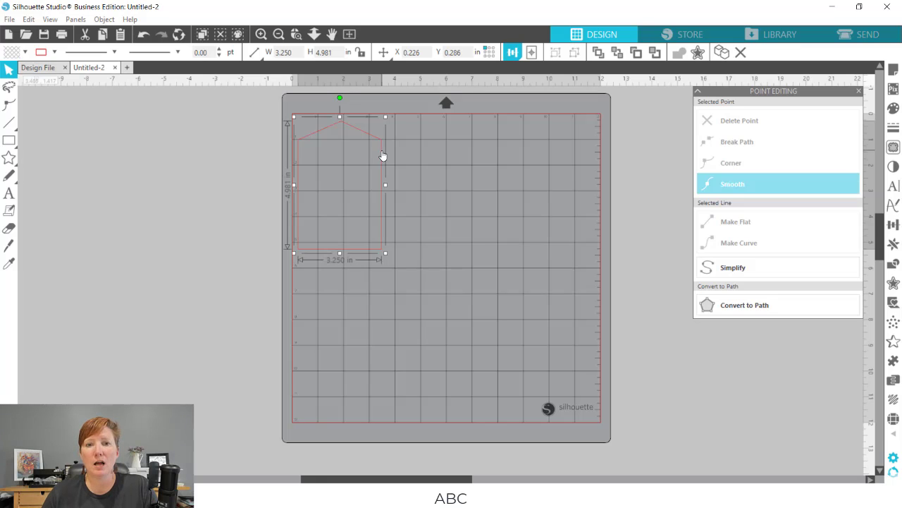
{"action": "left_click_drag", "start_coordinate": [381, 155], "coordinate": [260, 148]}
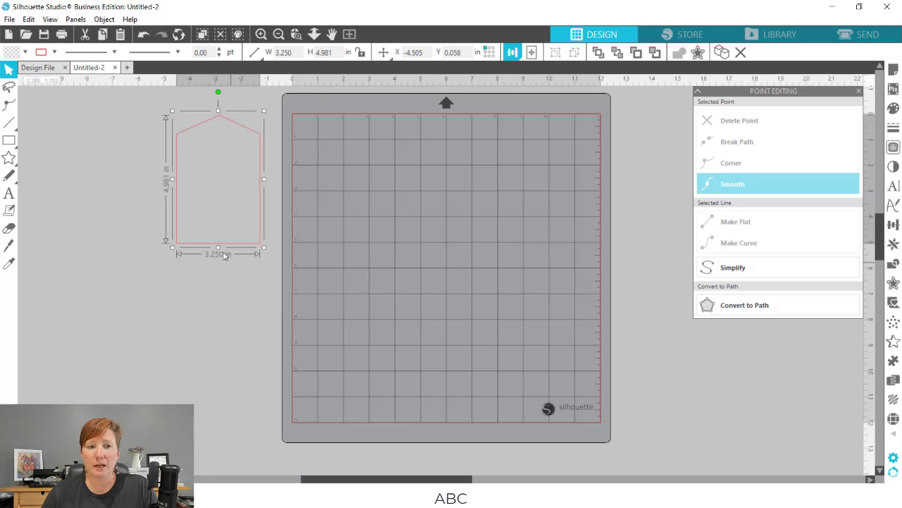
Step: Save the design in the Wood Houses folder as "House Template"
{"action": "left_click", "coordinate": [10, 19]}
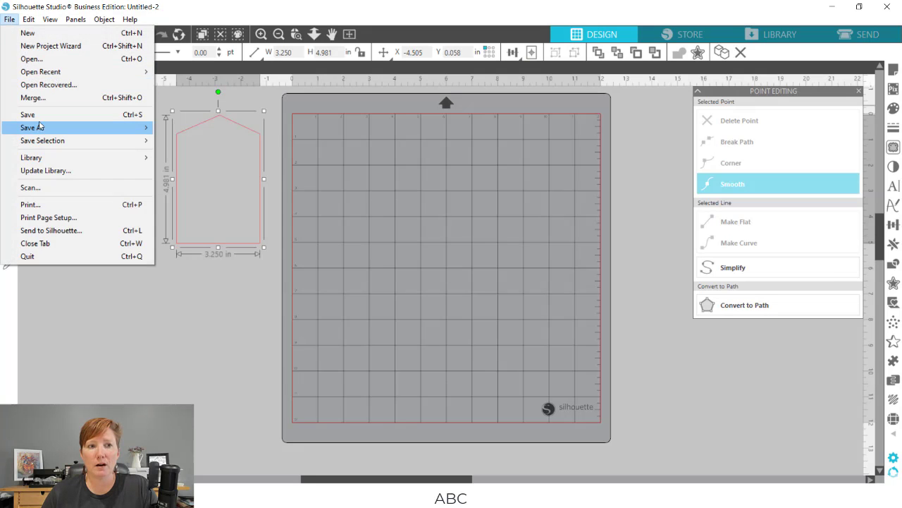
{"action": "mouse_move", "coordinate": [43, 130]}
{"action": "left_click", "coordinate": [182, 130]}
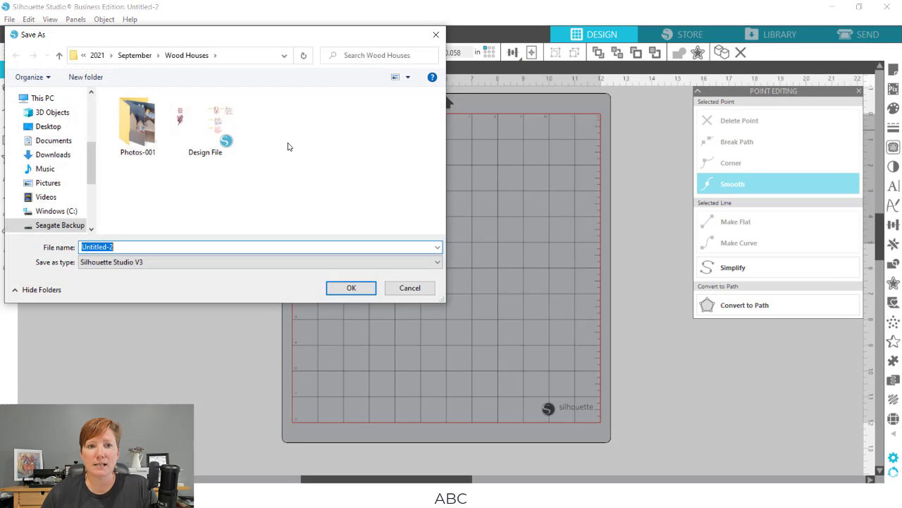
{"action": "type", "text": "Tree"}
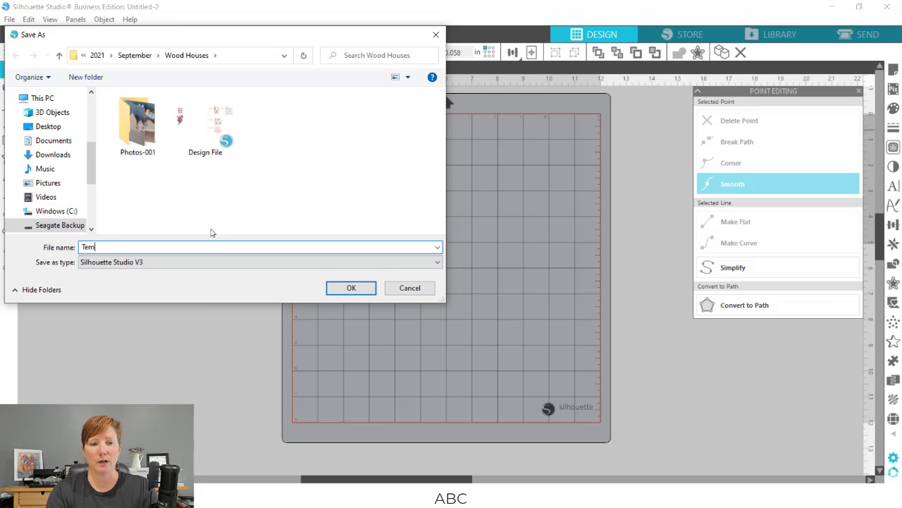
{"action": "key", "text": "BackSpace"}
{"action": "key", "text": "BackSpace"}
{"action": "key", "text": "BackSpace"}
{"action": "key", "text": "BackSpace"}
{"action": "type", "text": "House Template"}
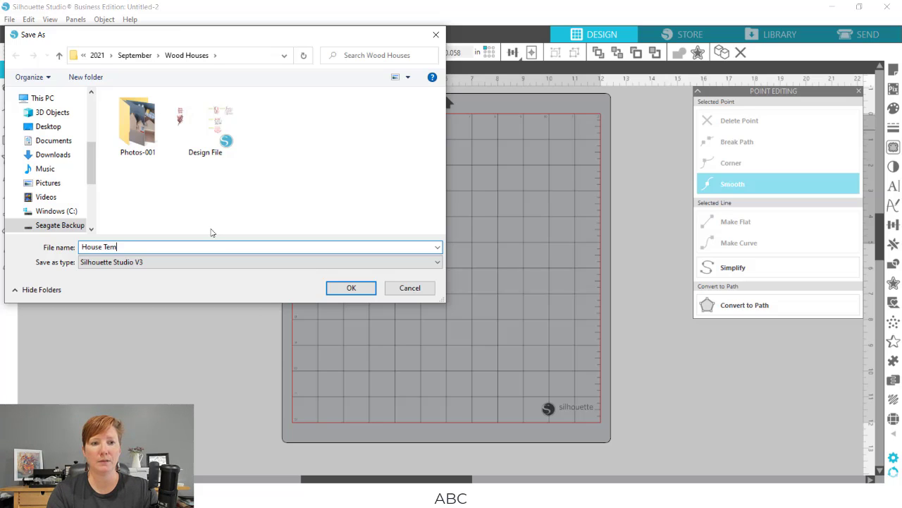
{"action": "key", "text": "Return"}
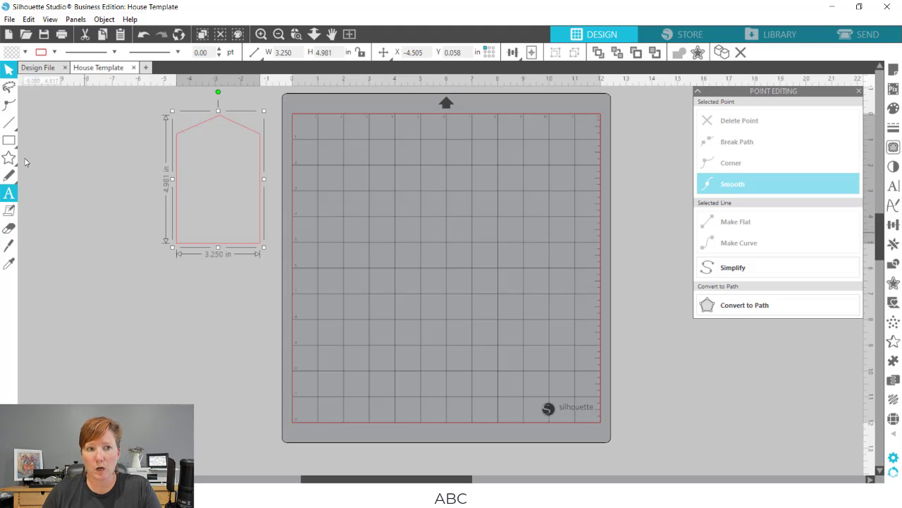
Step: Draw a rectangle about 3.57 by 3.22 in on the empty mat
{"action": "mouse_move", "coordinate": [8, 141]}
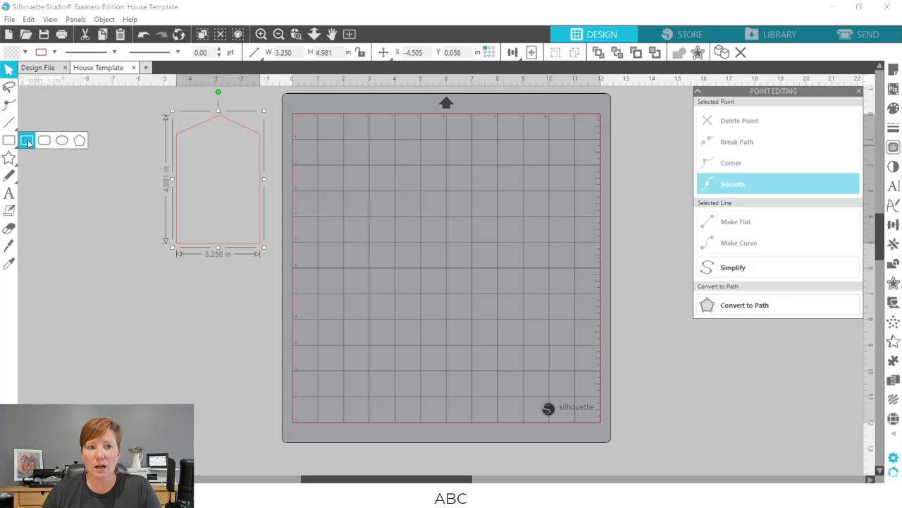
{"action": "left_click", "coordinate": [27, 141]}
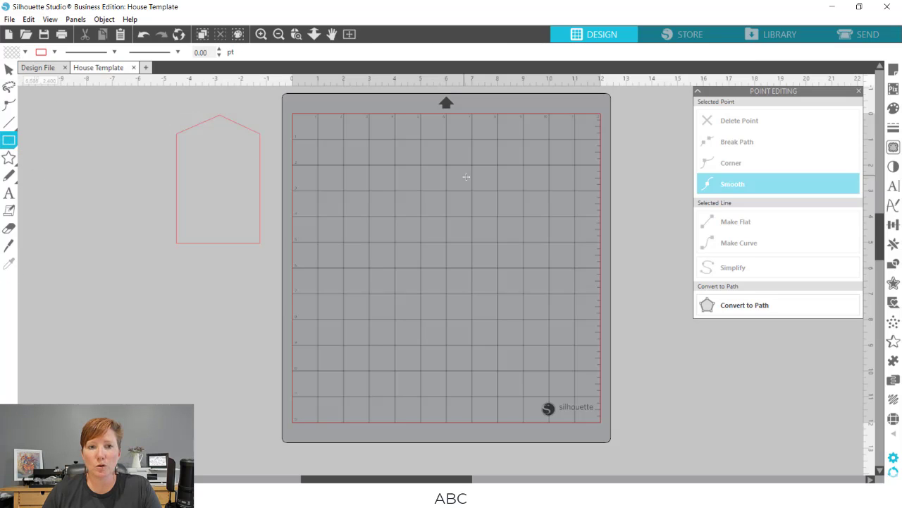
{"action": "left_click_drag", "start_coordinate": [369, 161], "coordinate": [462, 245]}
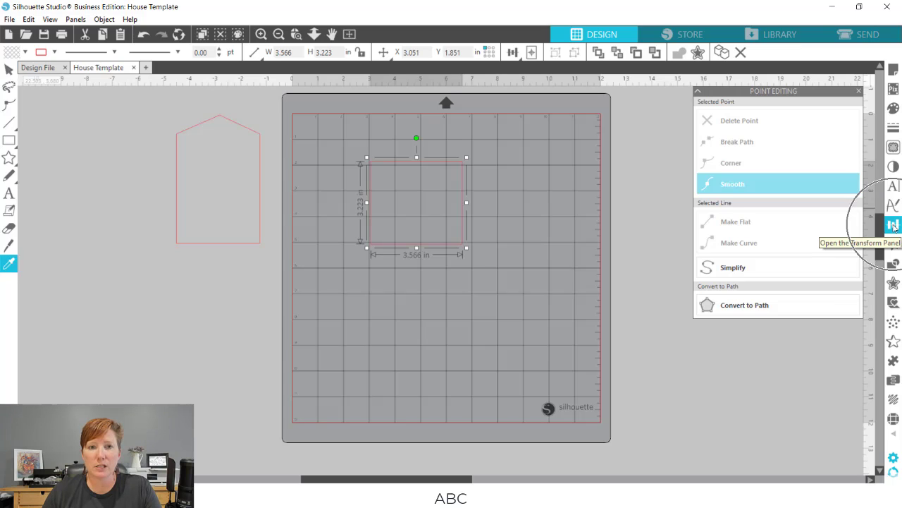
Step: Resize the rectangle to 3.875 in wide by 3.25 in high and move it against the mat's left cut border
{"action": "left_click", "coordinate": [893, 225]}
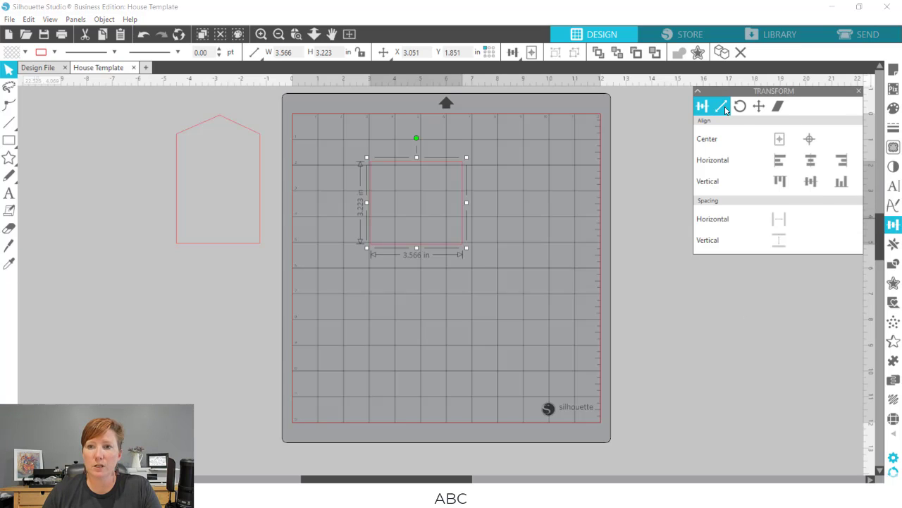
{"action": "left_click", "coordinate": [723, 107]}
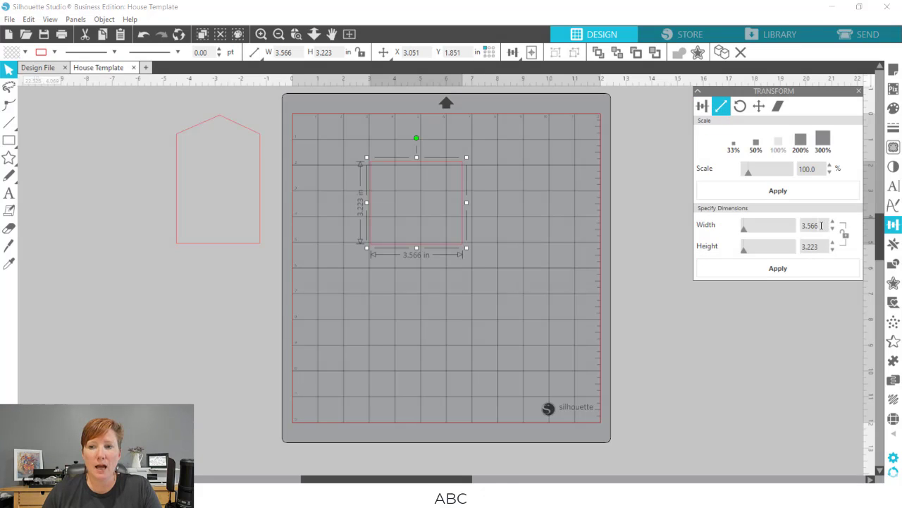
{"action": "left_click_drag", "start_coordinate": [824, 226], "coordinate": [789, 230]}
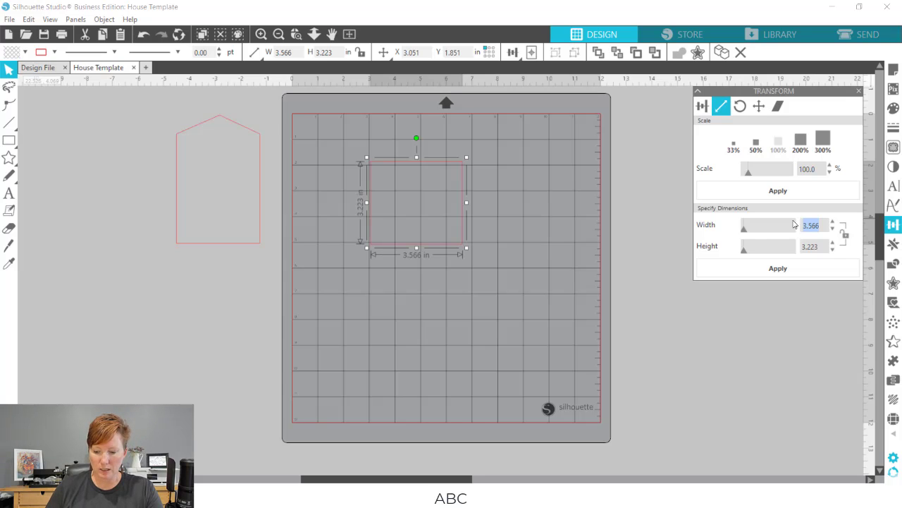
{"action": "type", "text": "3."}
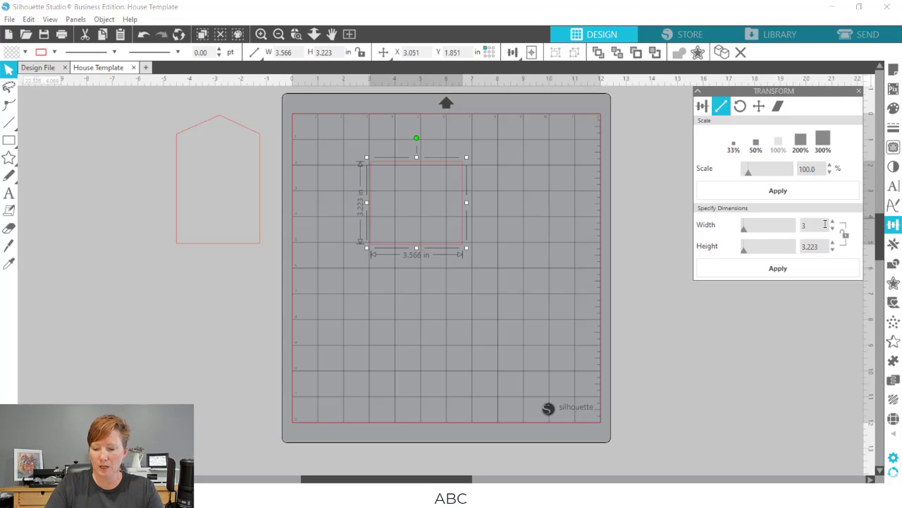
{"action": "key", "text": "Return"}
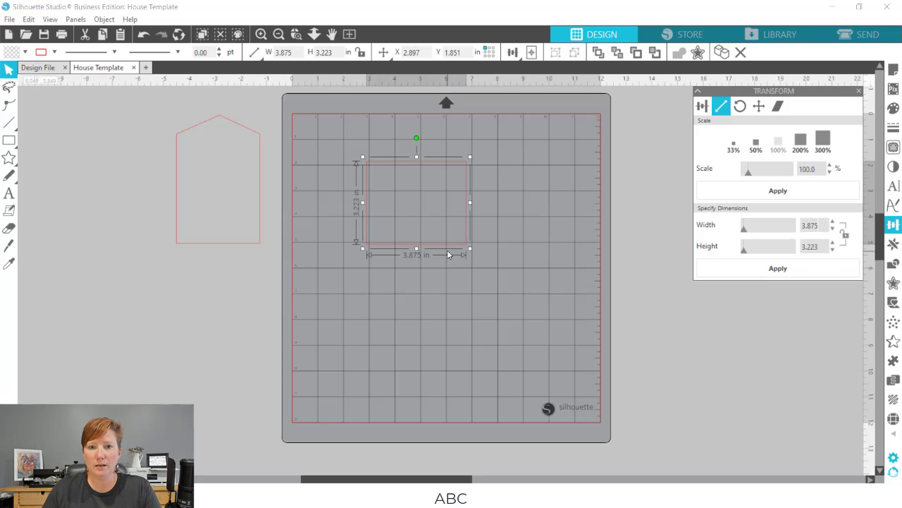
{"action": "left_click_drag", "start_coordinate": [824, 242], "coordinate": [779, 252]}
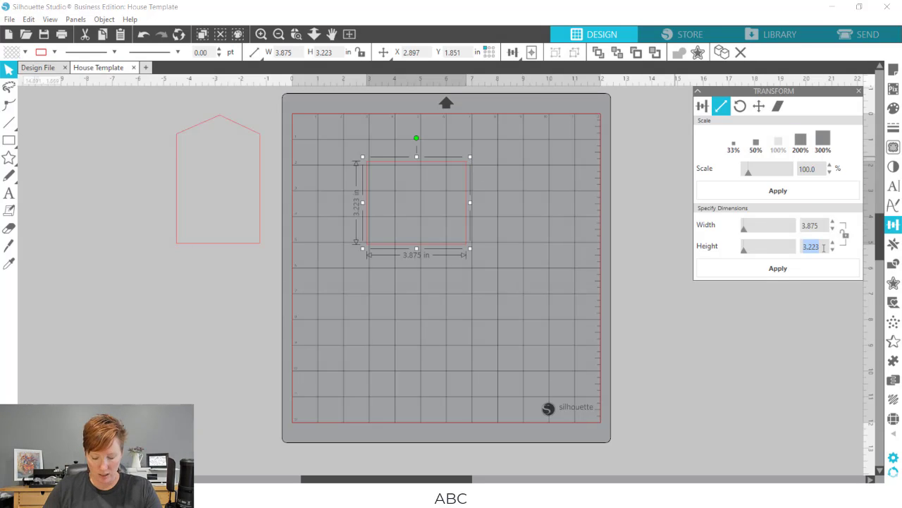
{"action": "type", "text": "3."}
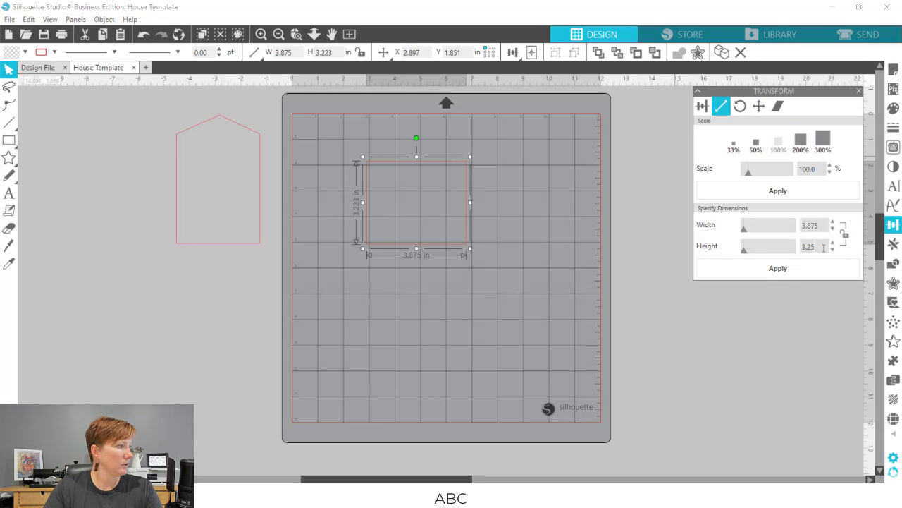
{"action": "key", "text": "Return"}
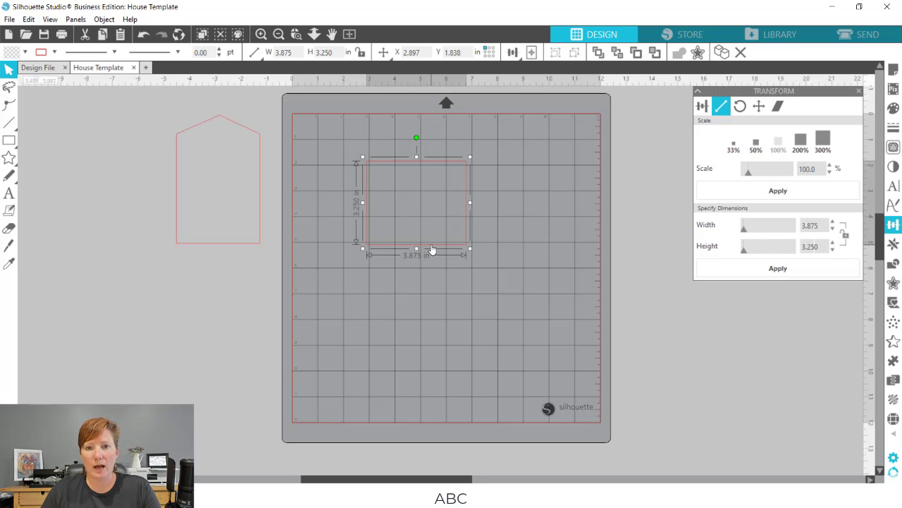
{"action": "left_click_drag", "start_coordinate": [433, 252], "coordinate": [358, 247]}
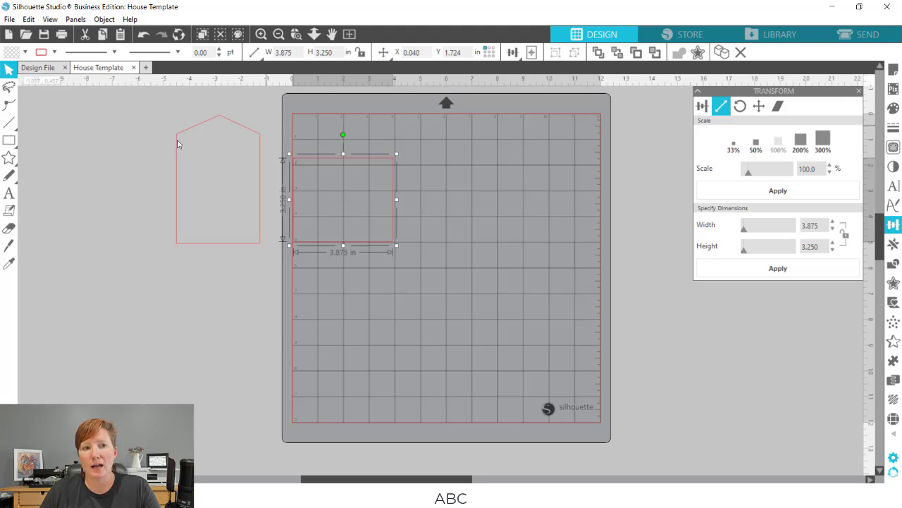
Step: Draw a straight vertical line about 4.78 in long on the mat, clear of the rectangle
{"action": "mouse_move", "coordinate": [12, 128]}
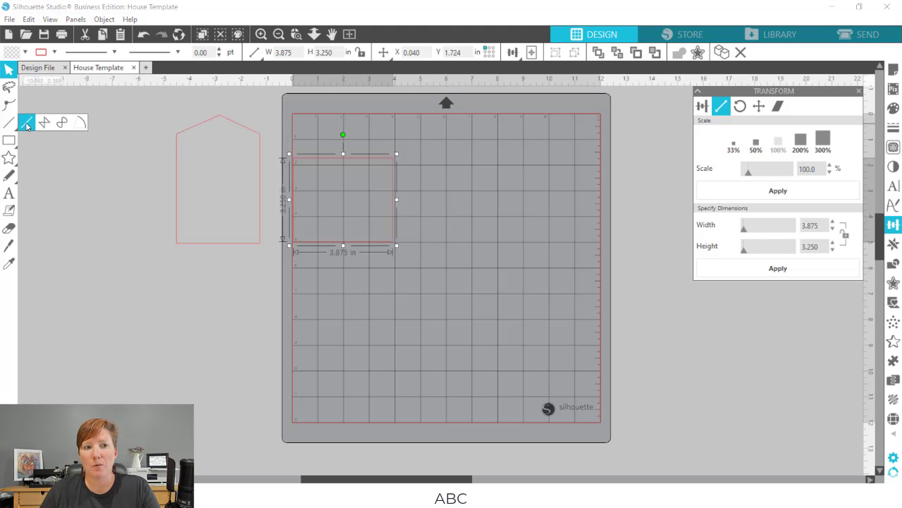
{"action": "left_click", "coordinate": [26, 123]}
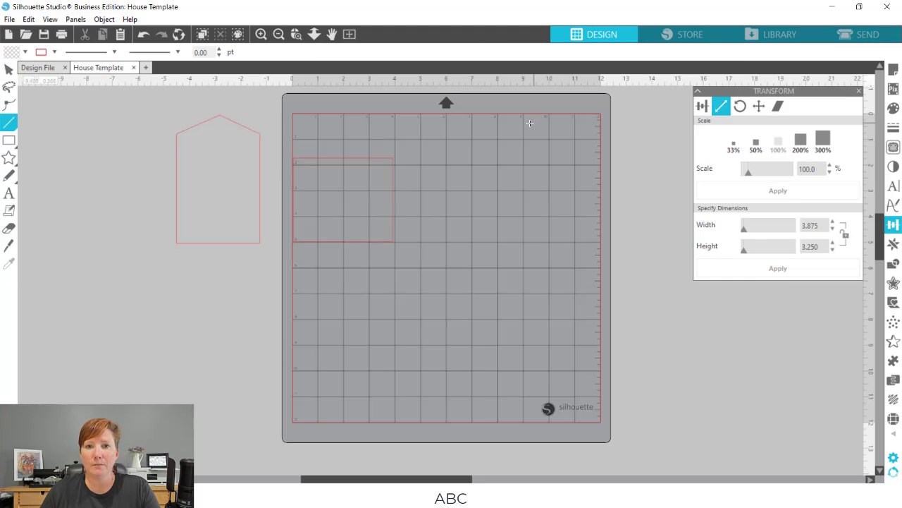
{"action": "left_click", "coordinate": [459, 130]}
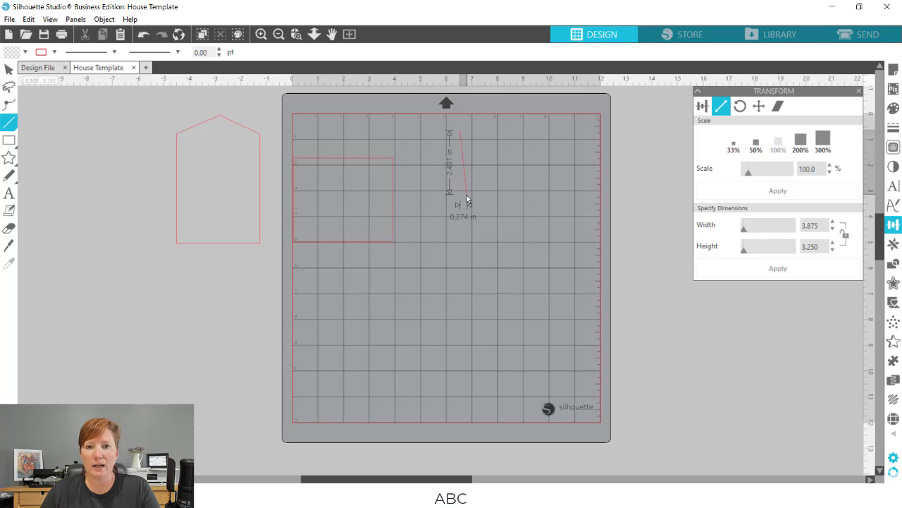
{"action": "left_click", "coordinate": [456, 253]}
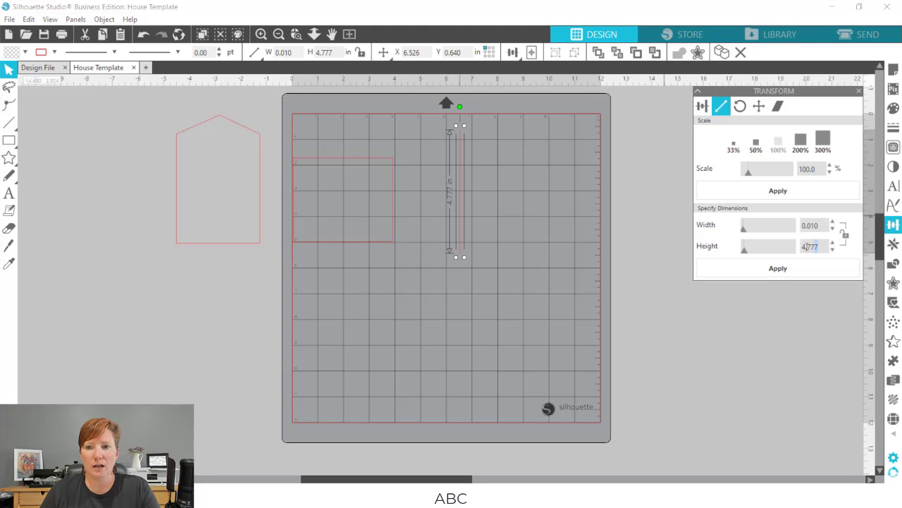
Step: Set the vertical line's height to 5.375 in
{"action": "left_click_drag", "start_coordinate": [824, 247], "coordinate": [789, 245]}
{"action": "type", "text": "5.37"}
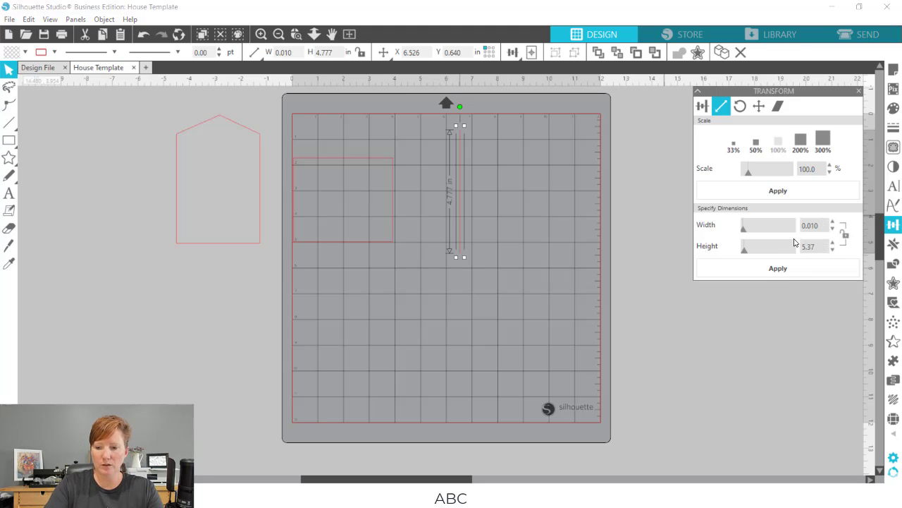
{"action": "type", "text": "5"}
{"action": "key", "text": "Return"}
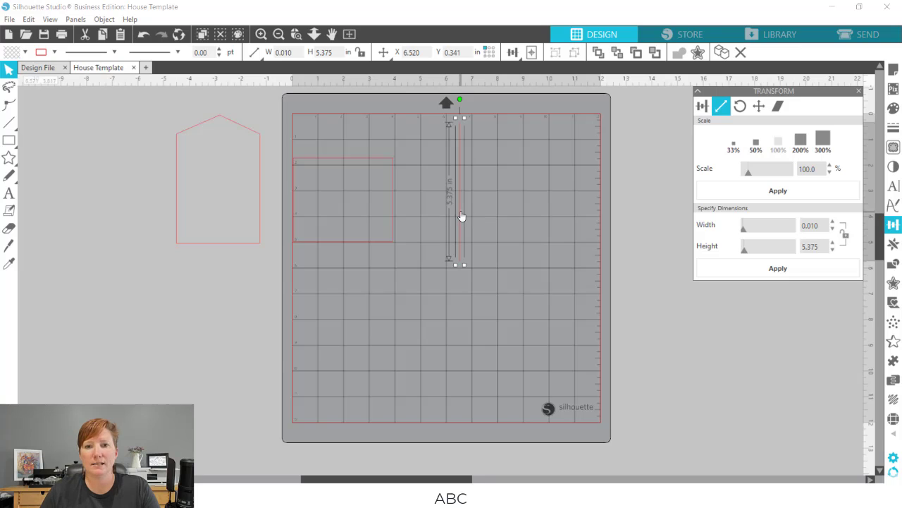
Step: Move the vertical line to the rectangle's horizontal centre, with its lower end on the rectangle's bottom edge
{"action": "left_click_drag", "start_coordinate": [460, 217], "coordinate": [344, 197]}
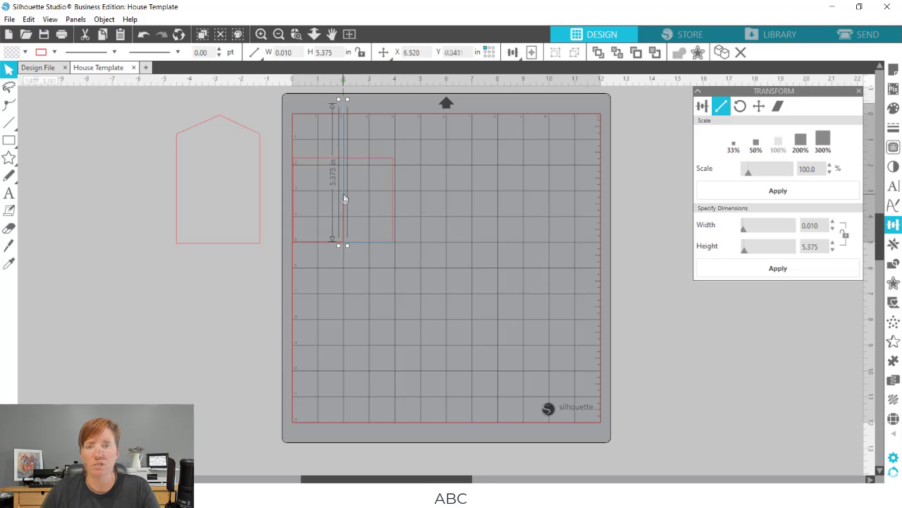
{"action": "mouse_move", "coordinate": [345, 198]}
{"action": "left_mouse_down"}
{"action": "mouse_move", "coordinate": [369, 194]}
{"action": "mouse_move", "coordinate": [344, 196]}
{"action": "left_mouse_up"}
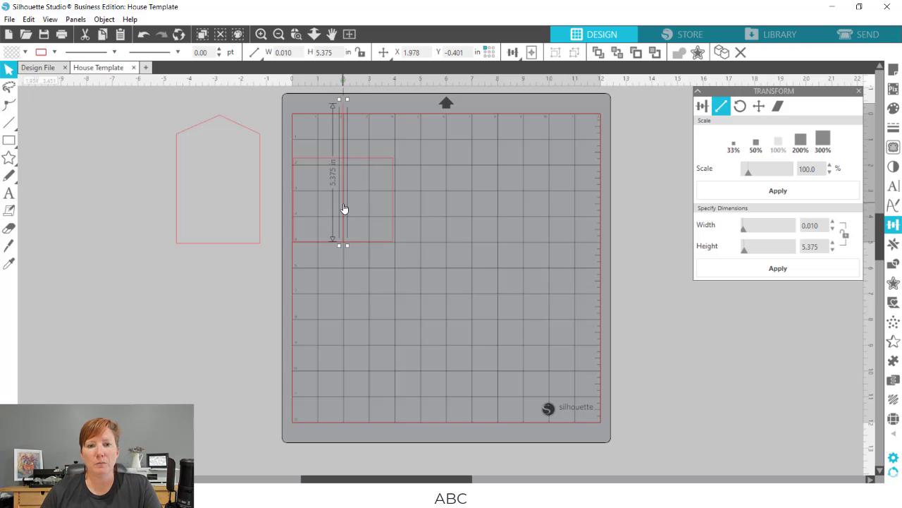
{"action": "left_click", "coordinate": [344, 107]}
{"action": "left_click", "coordinate": [344, 107]}
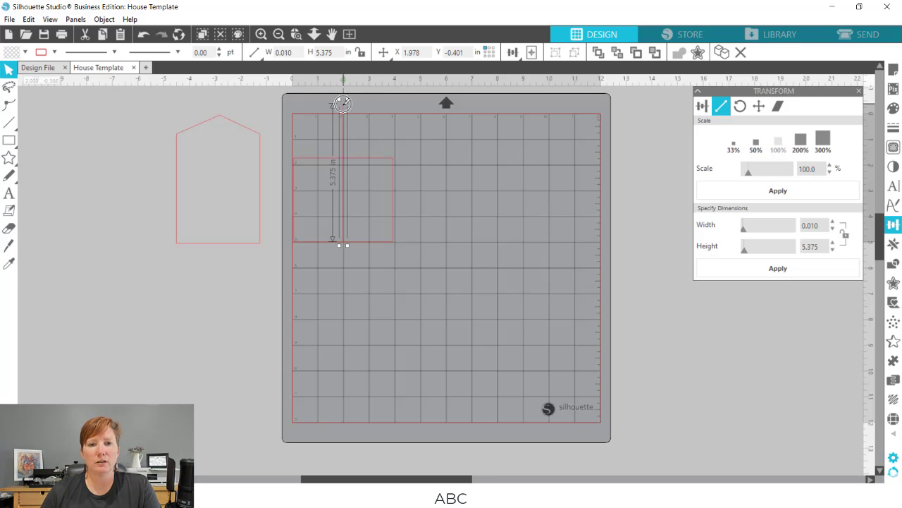
{"action": "left_click", "coordinate": [346, 102]}
{"action": "left_click", "coordinate": [345, 102]}
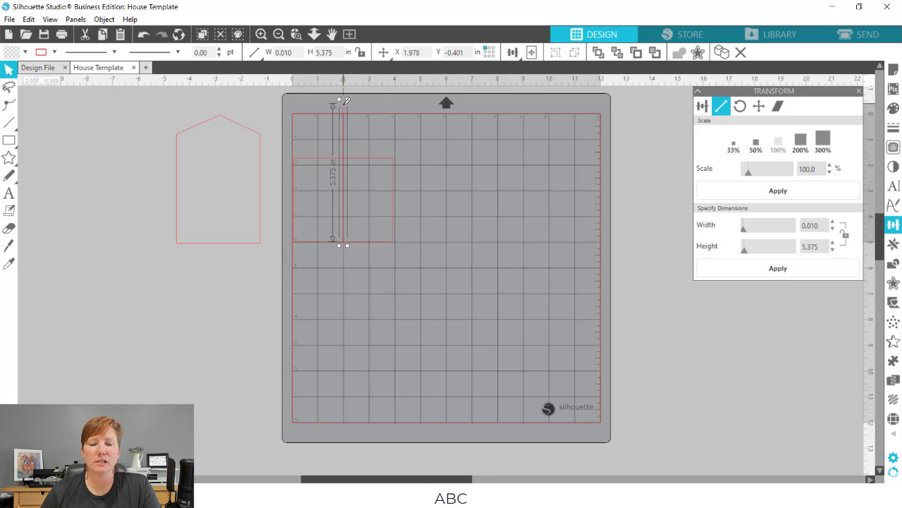
{"action": "left_click", "coordinate": [345, 106]}
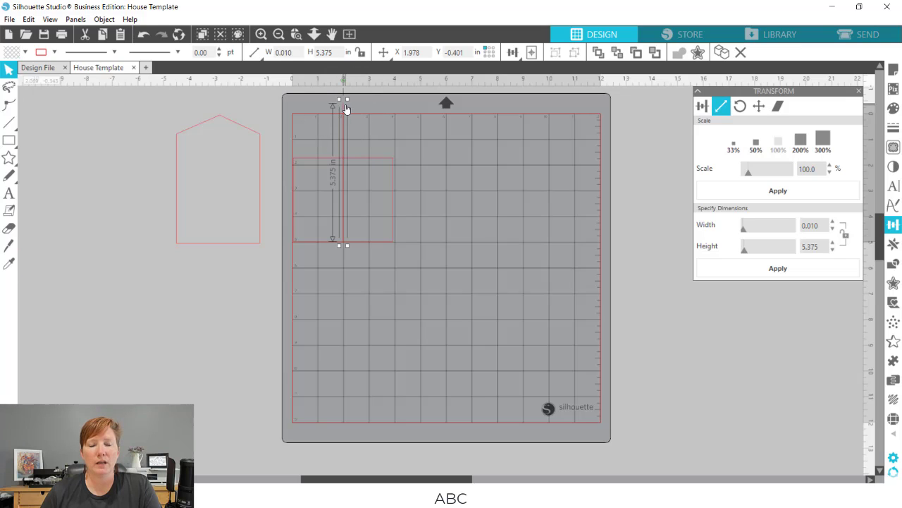
Step: Move the rectangle and centre line together to about X 0.020, Y 0.033 in, inside the cut border
{"action": "left_click_drag", "start_coordinate": [279, 191], "coordinate": [344, 252]}
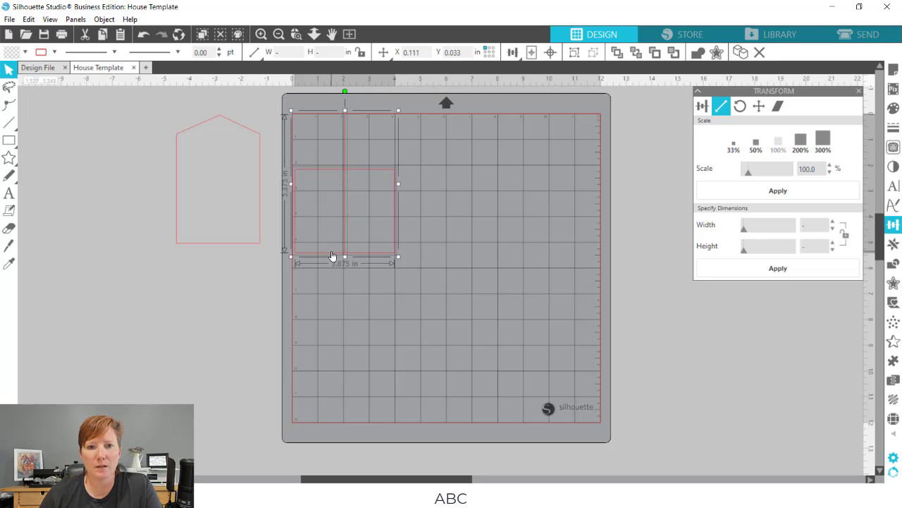
{"action": "left_click_drag", "start_coordinate": [332, 255], "coordinate": [330, 258]}
{"action": "left_click", "coordinate": [363, 162]}
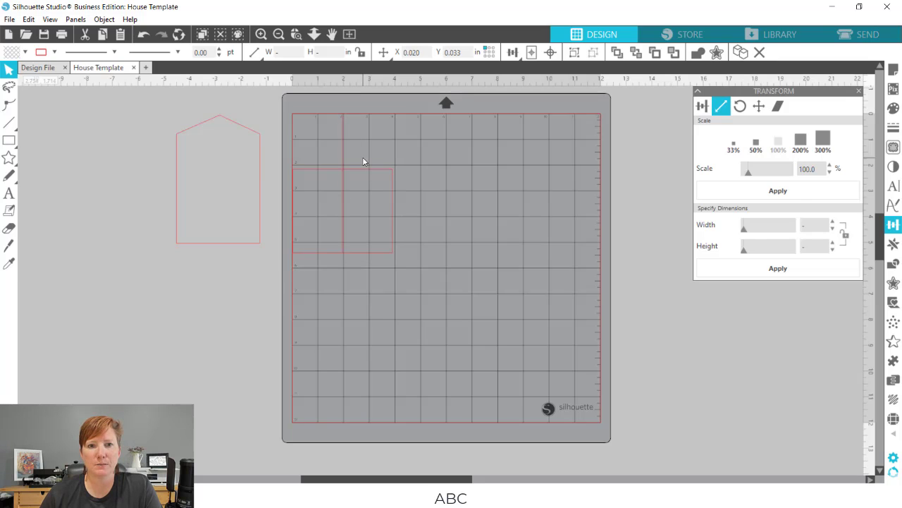
Step: Add a point midway along the rectangle's top edge and raise it to the top of the centre line as the roof peak
{"action": "double_click", "coordinate": [354, 170]}
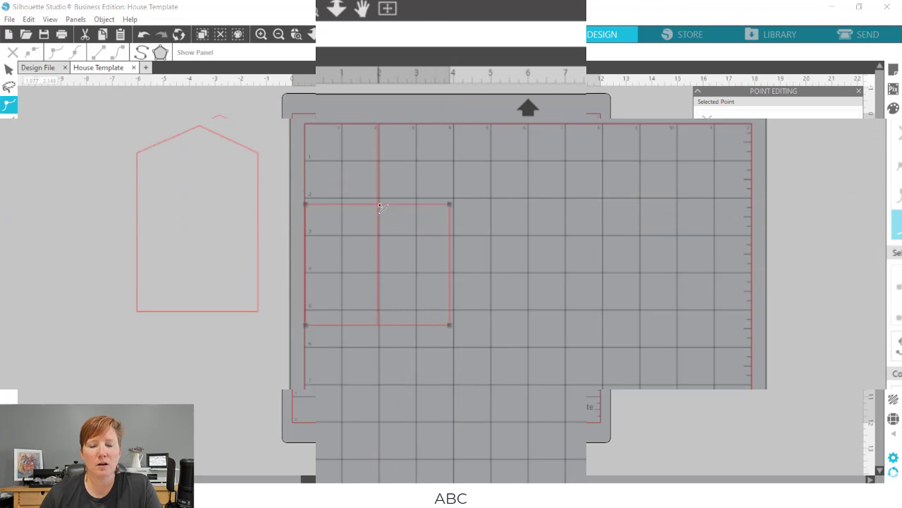
{"action": "left_click_drag", "start_coordinate": [379, 205], "coordinate": [379, 126]}
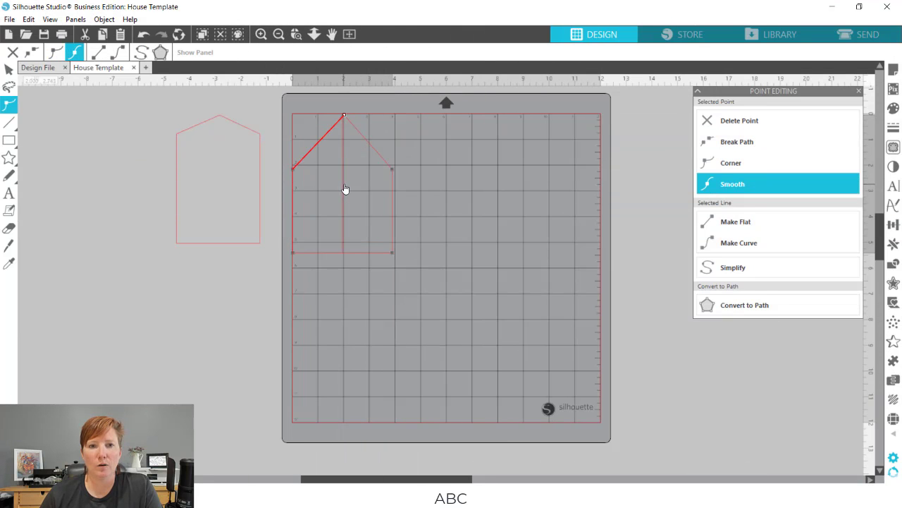
{"action": "left_click", "coordinate": [454, 178]}
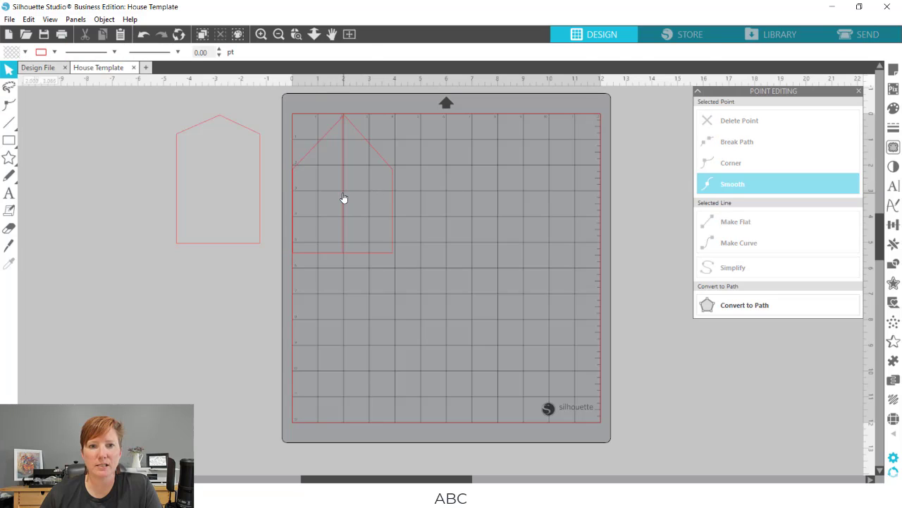
Step: Move the guide line off the mat's right side and place the new house outline to the left of the first one
{"action": "left_click_drag", "start_coordinate": [343, 198], "coordinate": [639, 214]}
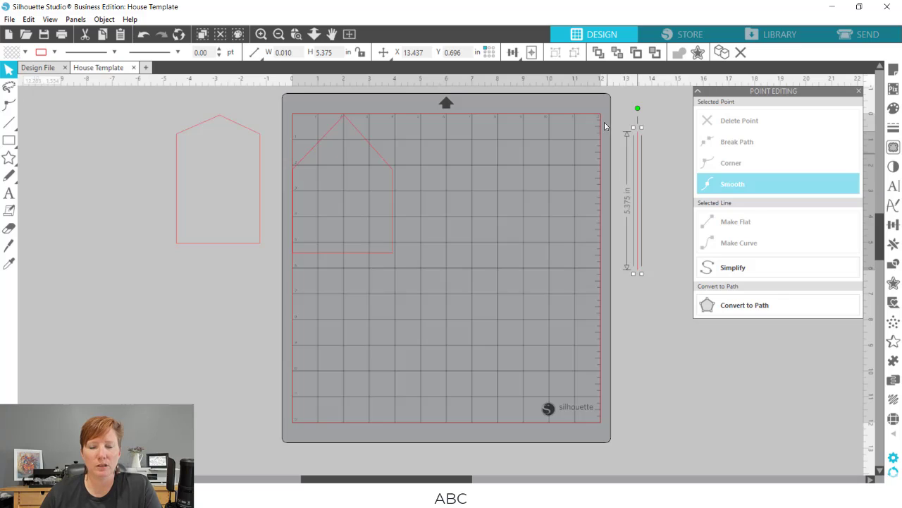
{"action": "left_click", "coordinate": [386, 165]}
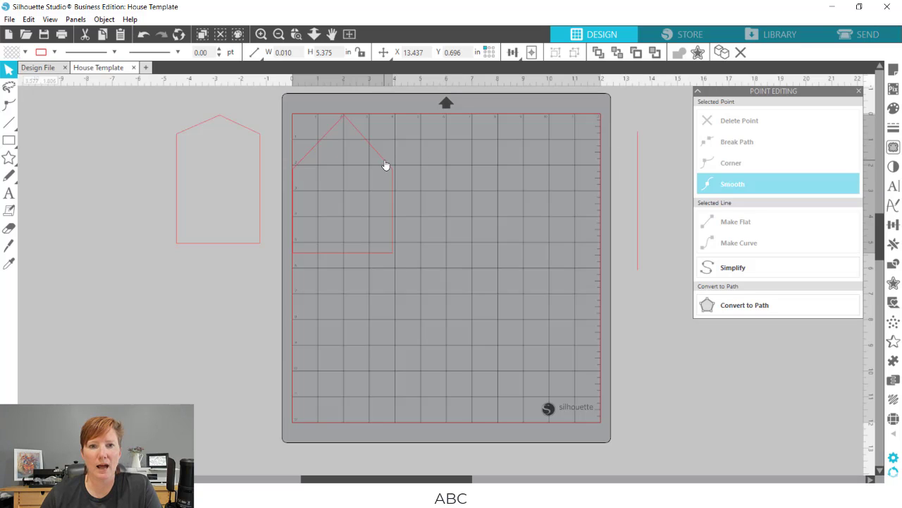
{"action": "left_click_drag", "start_coordinate": [385, 165], "coordinate": [259, 304]}
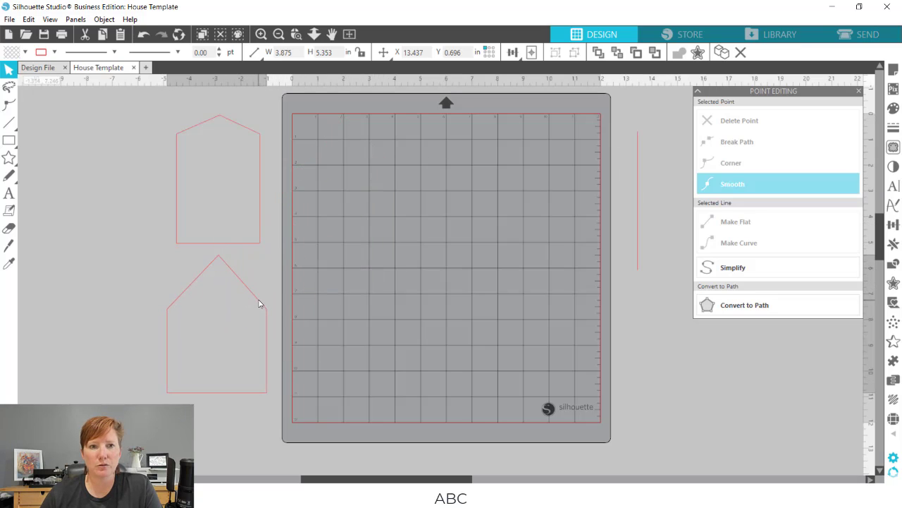
{"action": "left_click", "coordinate": [259, 303]}
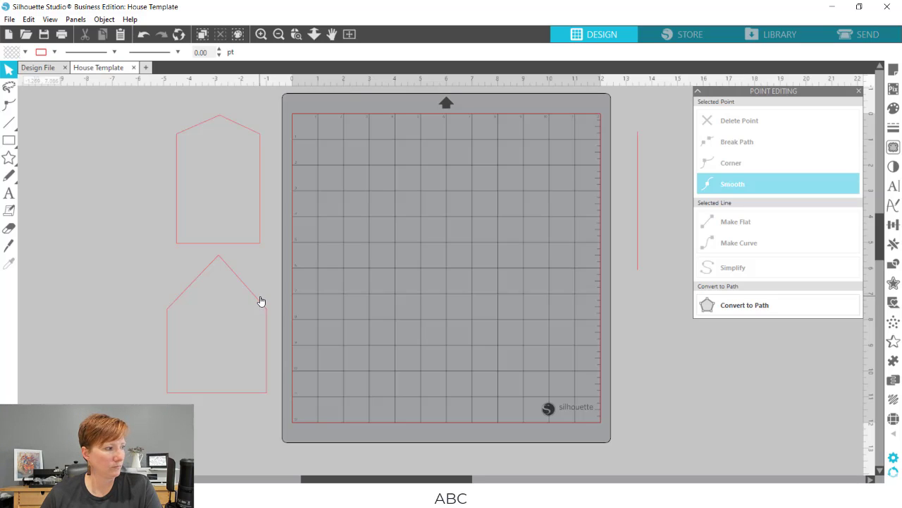
{"action": "left_click_drag", "start_coordinate": [258, 298], "coordinate": [149, 150]}
{"action": "left_click", "coordinate": [150, 150]}
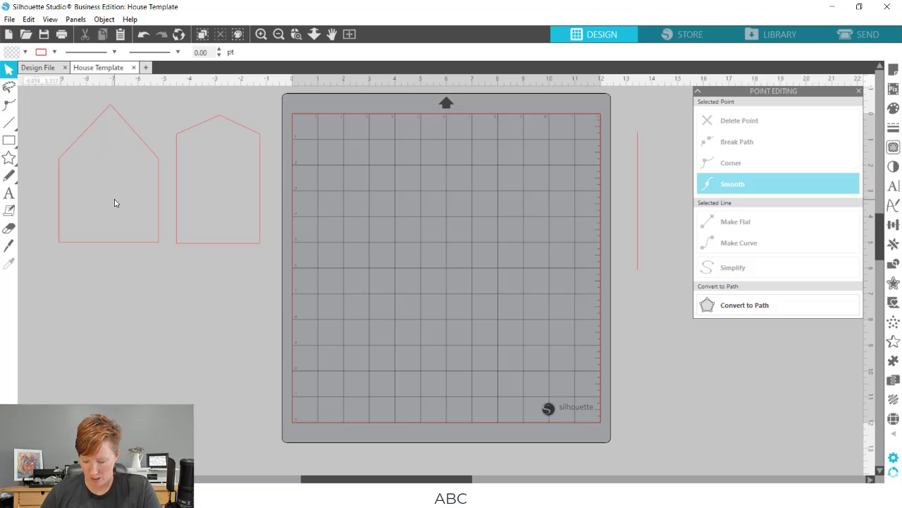
Step: Draw a rectangle about 4.94 in wide and 3.57 in high on the upper-left part of the mat
{"action": "left_click", "coordinate": [8, 139]}
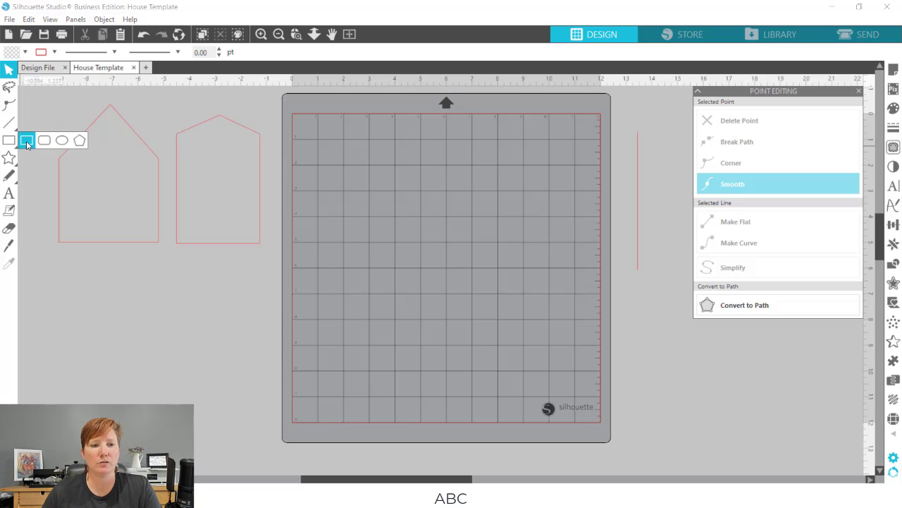
{"action": "left_click", "coordinate": [27, 143]}
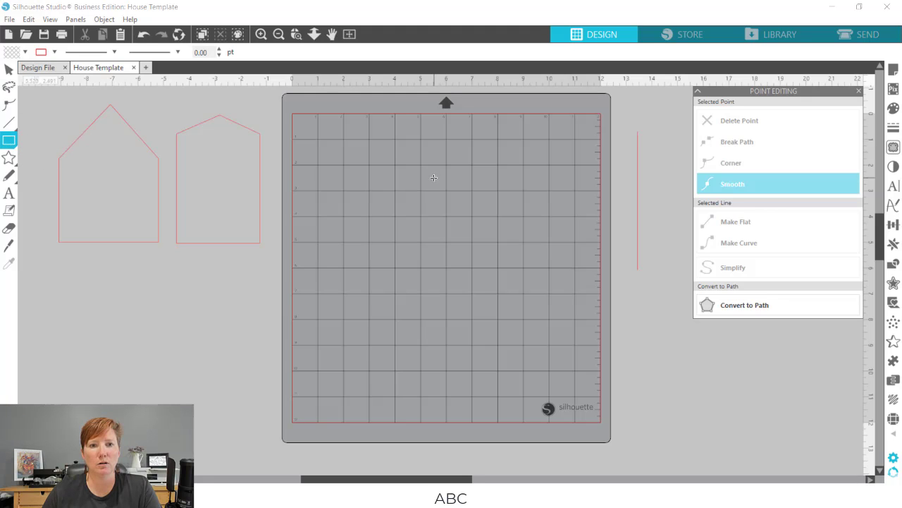
{"action": "left_click_drag", "start_coordinate": [318, 190], "coordinate": [446, 283]}
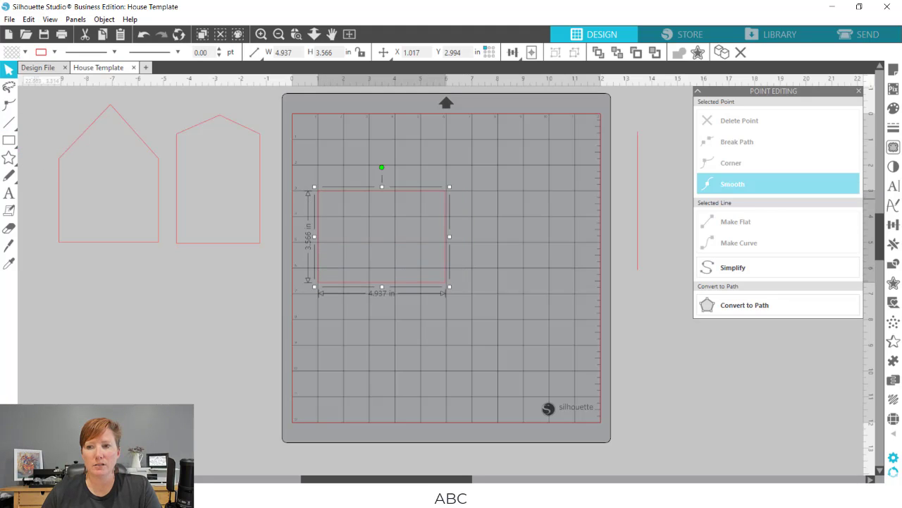
Step: Set the new rectangle's width to 4.437 in, scaling independently of its height
{"action": "left_click", "coordinate": [893, 224]}
{"action": "left_click", "coordinate": [722, 106]}
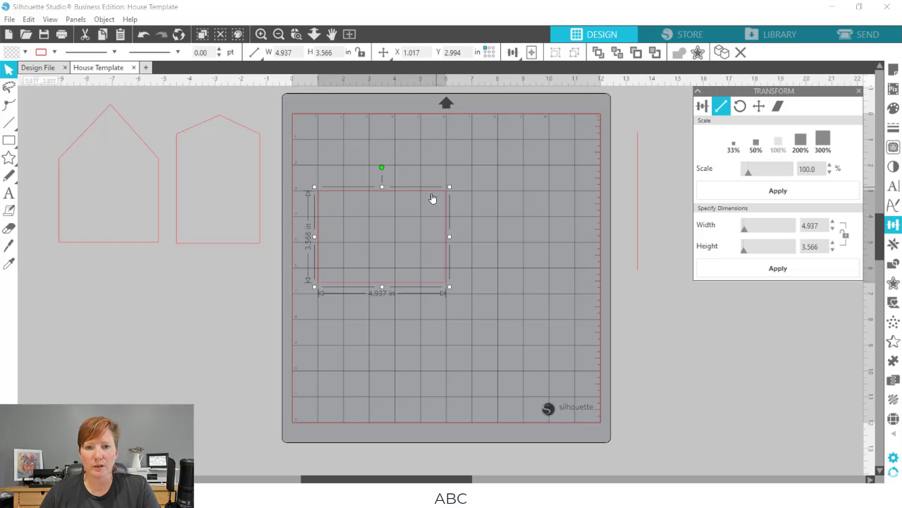
{"action": "left_click", "coordinate": [845, 236]}
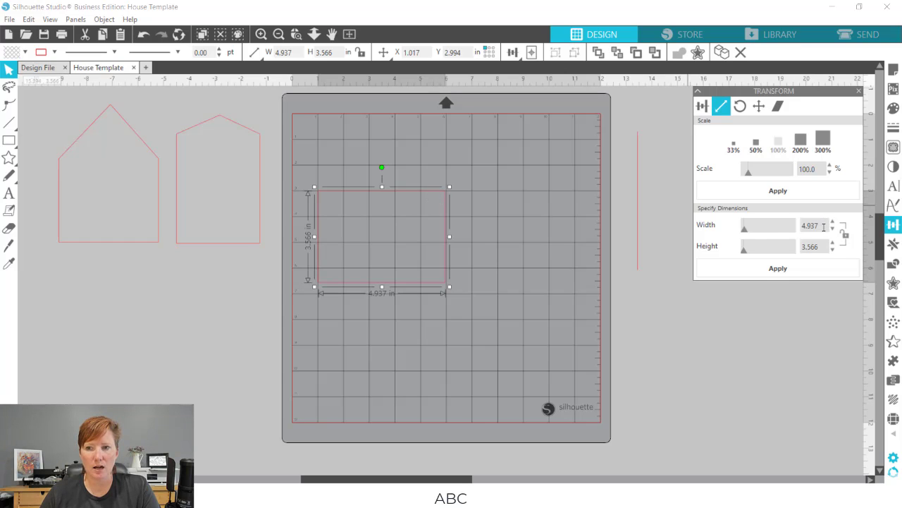
{"action": "left_click", "coordinate": [824, 227]}
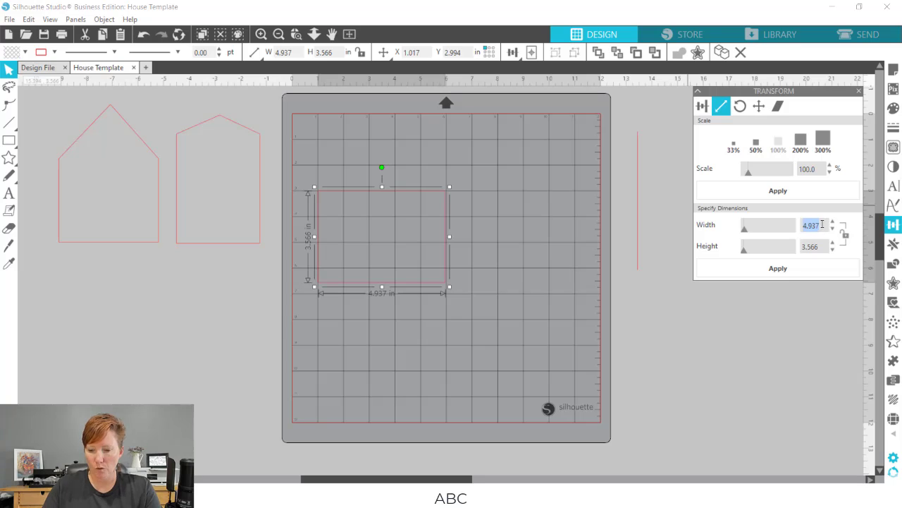
{"action": "type", "text": "4"}
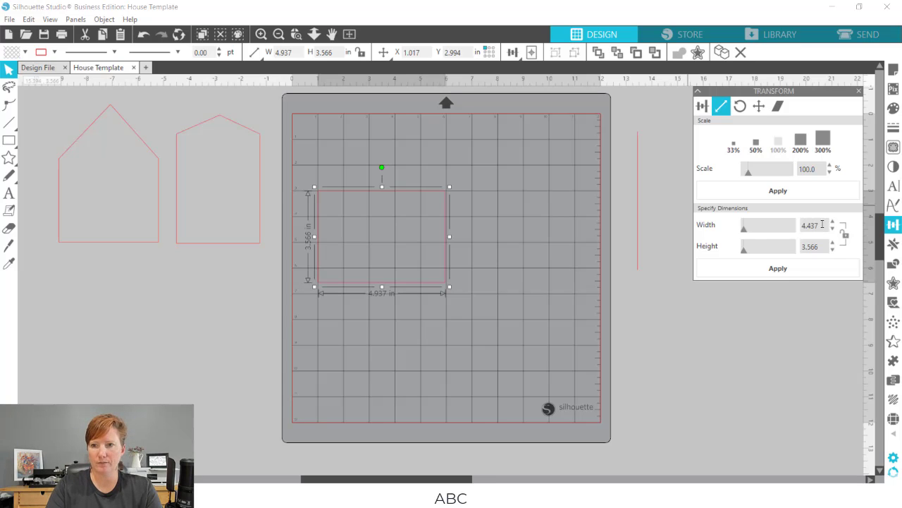
{"action": "key", "text": "Return"}
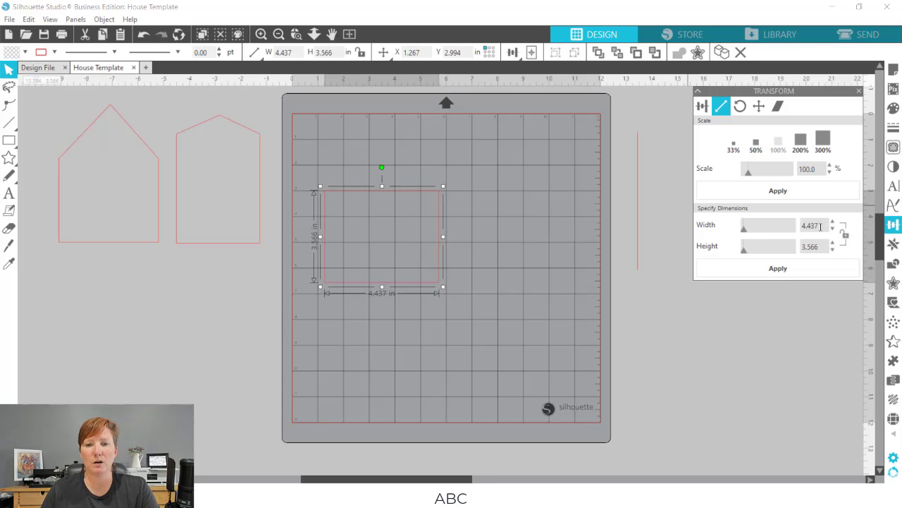
Step: Set the rectangle's height to 2.250 in and move it to about X 0.033, Y 1.709 in, inside the cut border
{"action": "left_click_drag", "start_coordinate": [801, 248], "coordinate": [788, 254]}
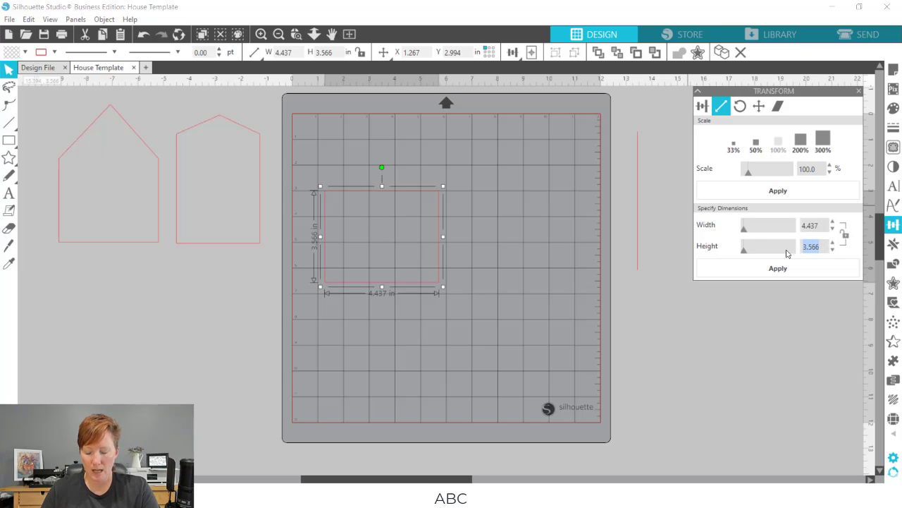
{"action": "type", "text": "2."}
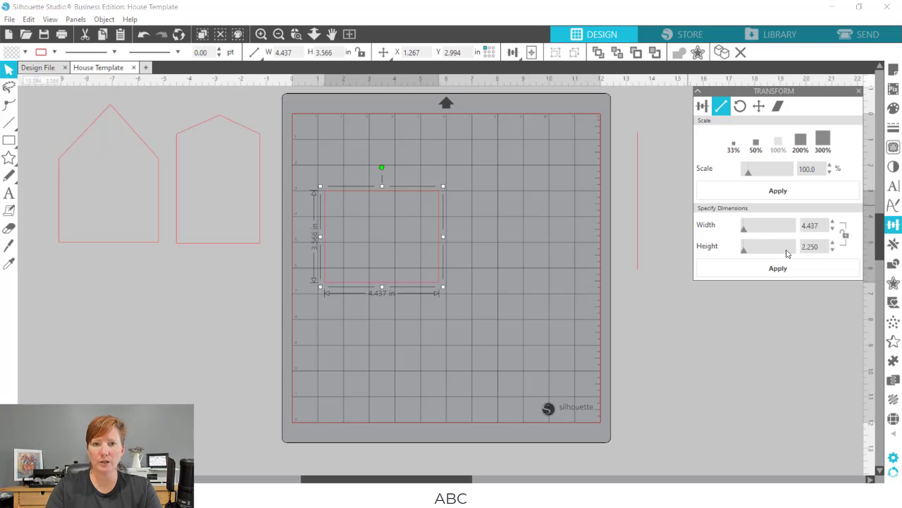
{"action": "type", "text": "250"}
{"action": "key", "text": "Return"}
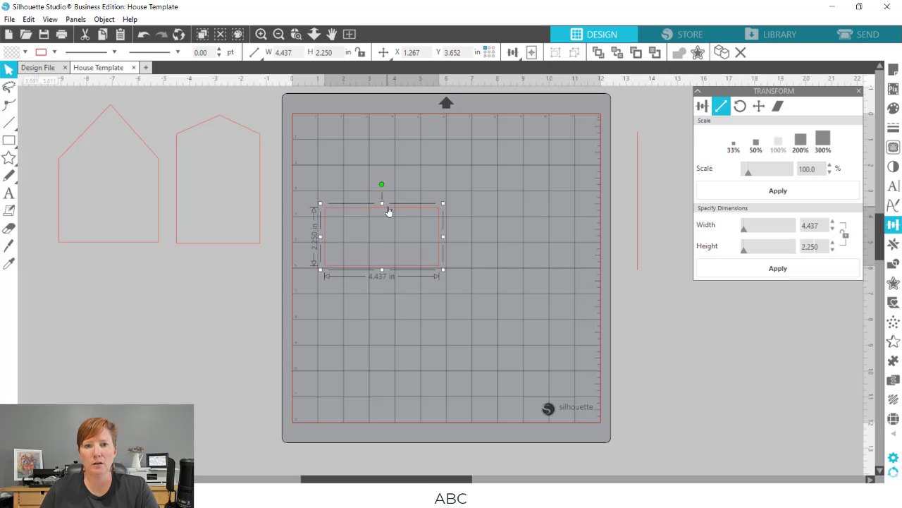
{"action": "left_click_drag", "start_coordinate": [389, 211], "coordinate": [355, 160]}
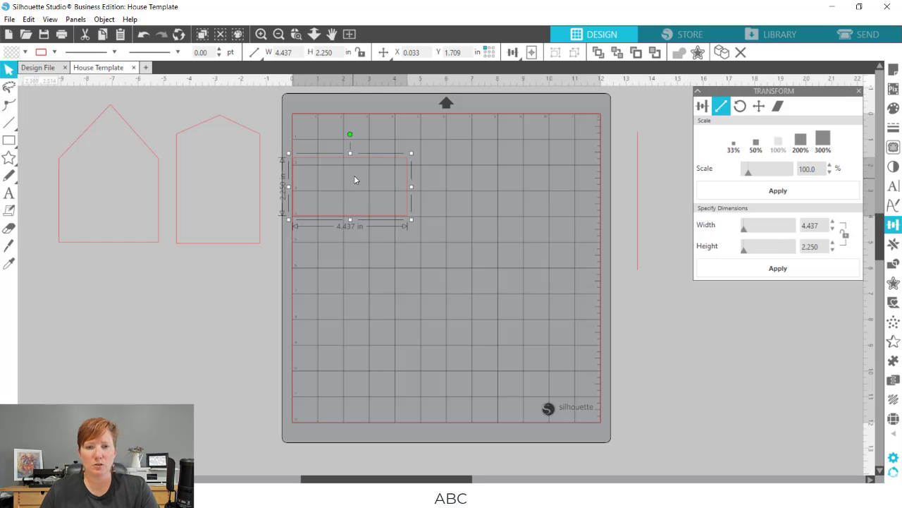
Step: Set the height of the vertical guide line beside the mat to 3.75 in
{"action": "left_click", "coordinate": [639, 178]}
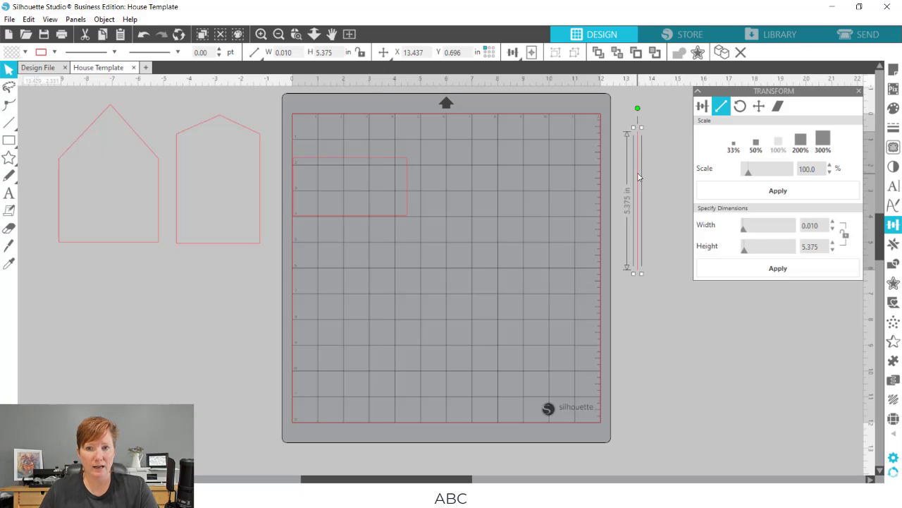
{"action": "double_click", "coordinate": [797, 247]}
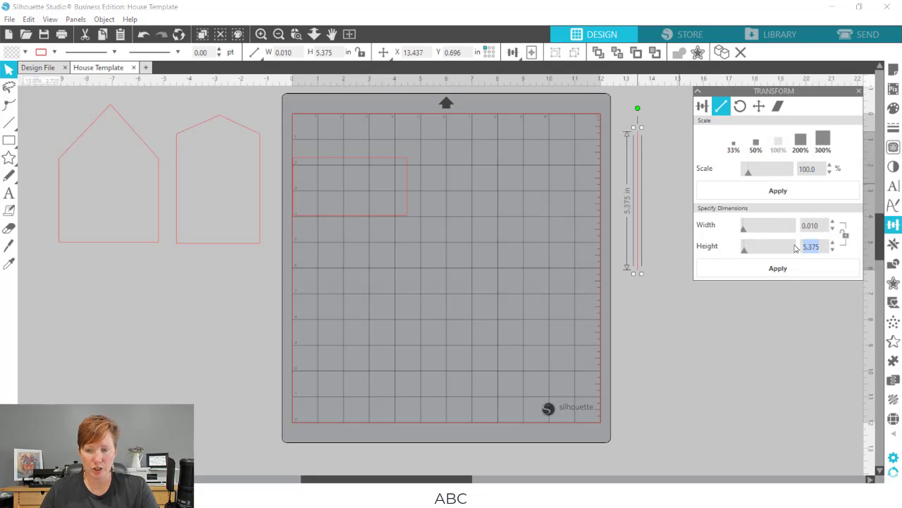
{"action": "type", "text": "3.75"}
{"action": "key", "text": "Return"}
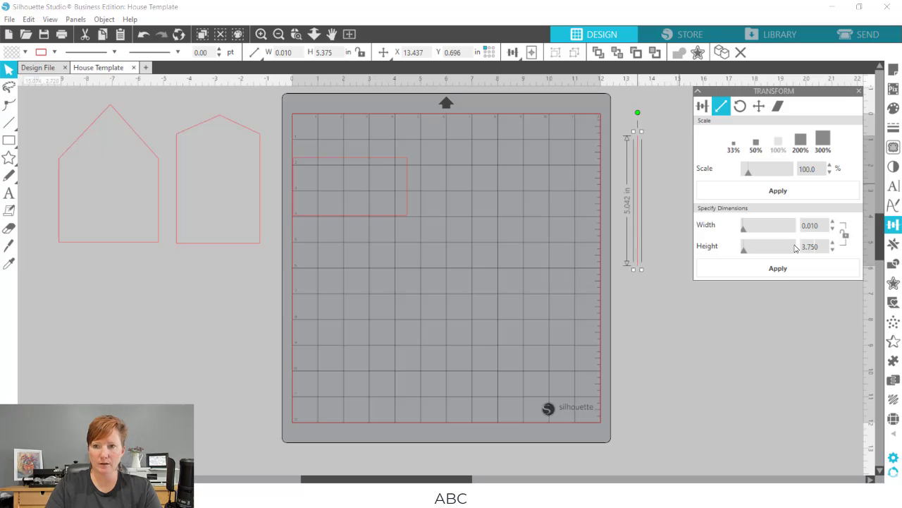
Step: Move the guide line onto the rectangle and align the two by their horizontal centres and bottom edges
{"action": "left_click_drag", "start_coordinate": [638, 209], "coordinate": [351, 174]}
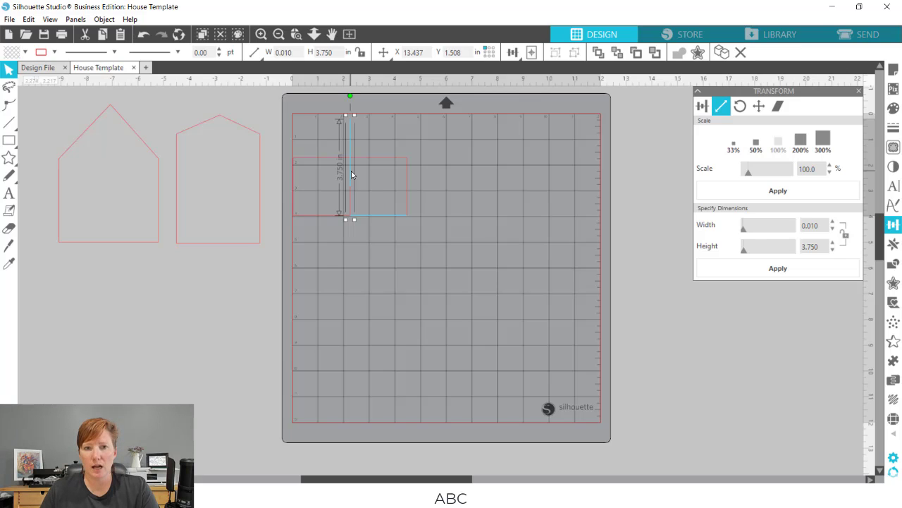
{"action": "left_click_drag", "start_coordinate": [351, 174], "coordinate": [369, 171]}
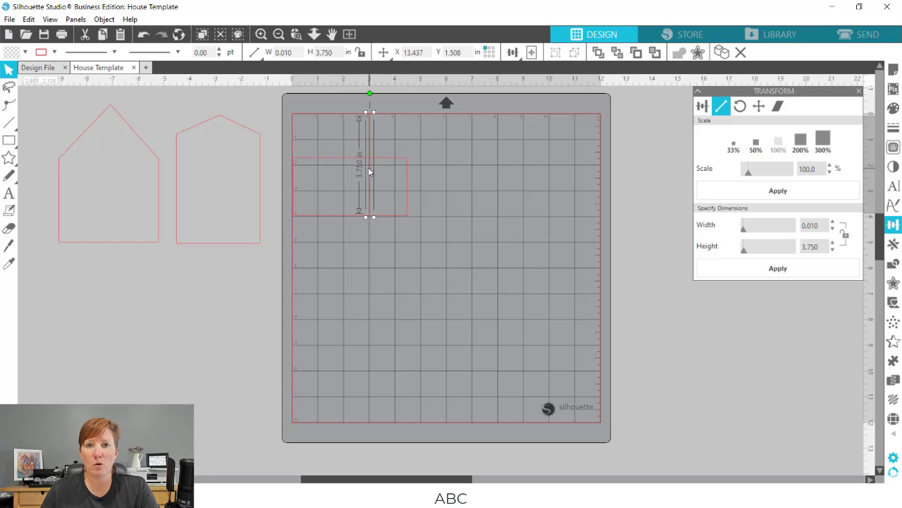
{"action": "left_click_drag", "start_coordinate": [291, 111], "coordinate": [403, 196]}
{"action": "left_click", "coordinate": [512, 52]}
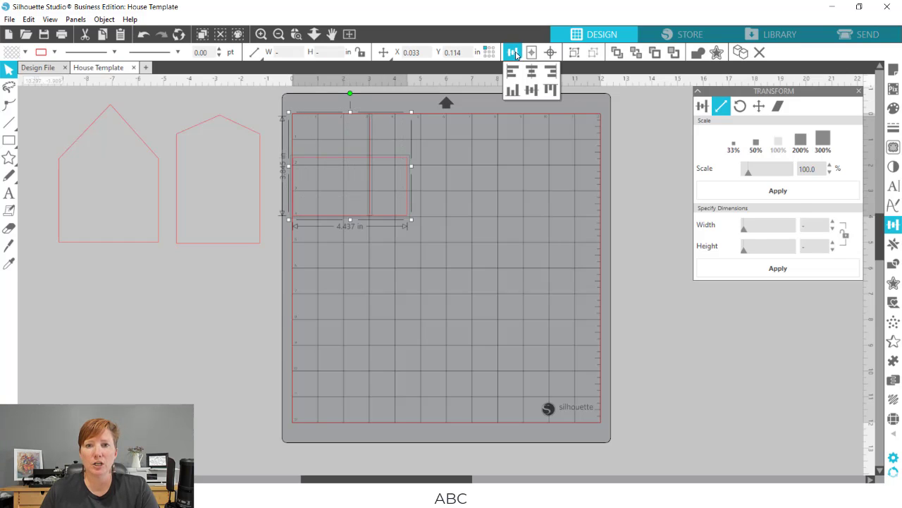
{"action": "left_click", "coordinate": [531, 71]}
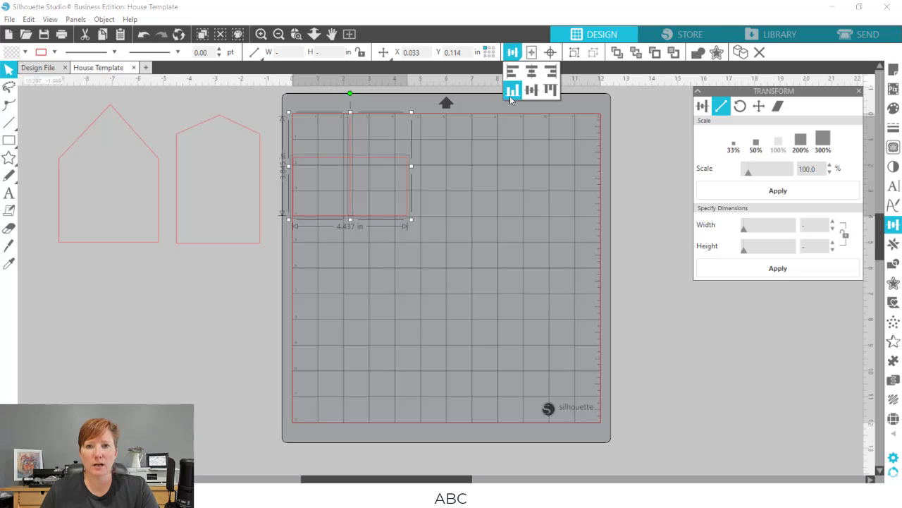
{"action": "left_click", "coordinate": [512, 92]}
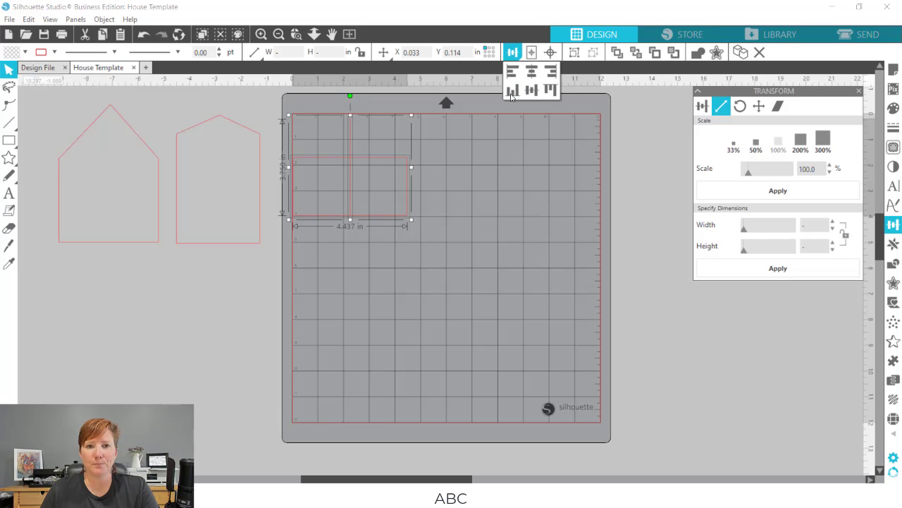
{"action": "left_click", "coordinate": [444, 174]}
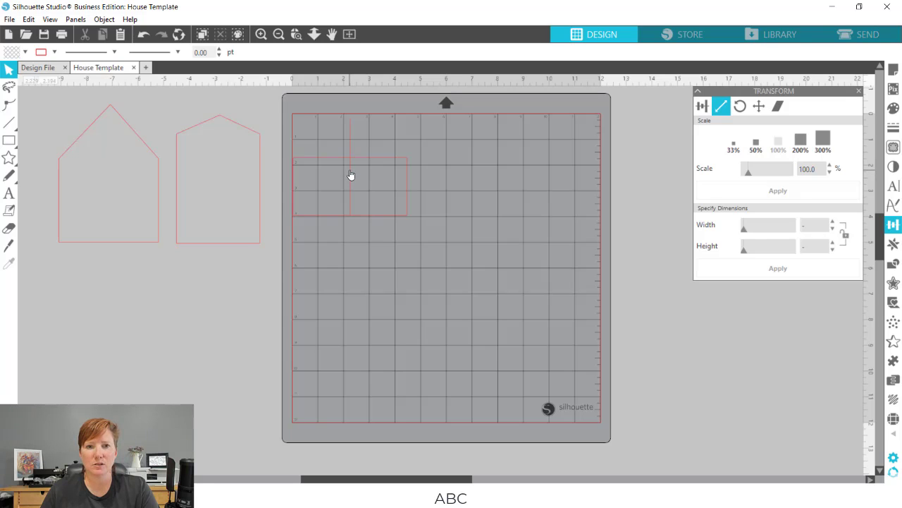
{"action": "left_click", "coordinate": [351, 173]}
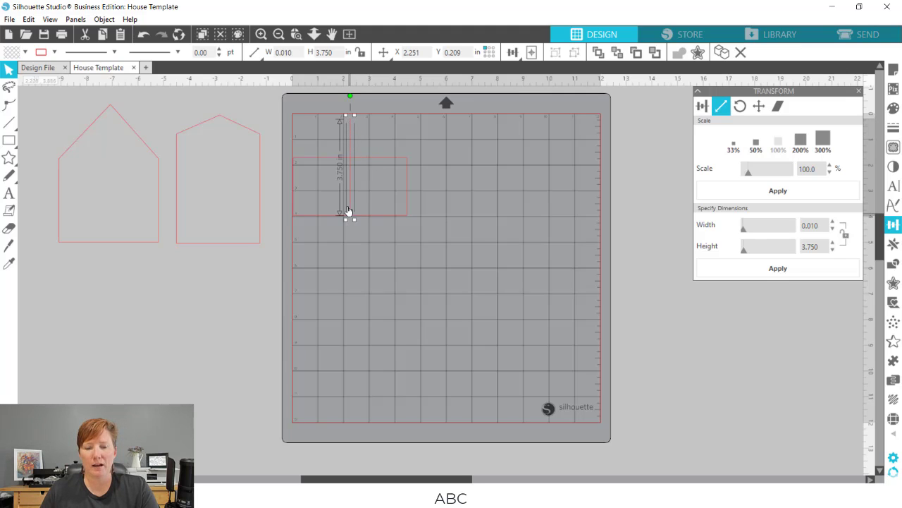
{"action": "left_click", "coordinate": [360, 159]}
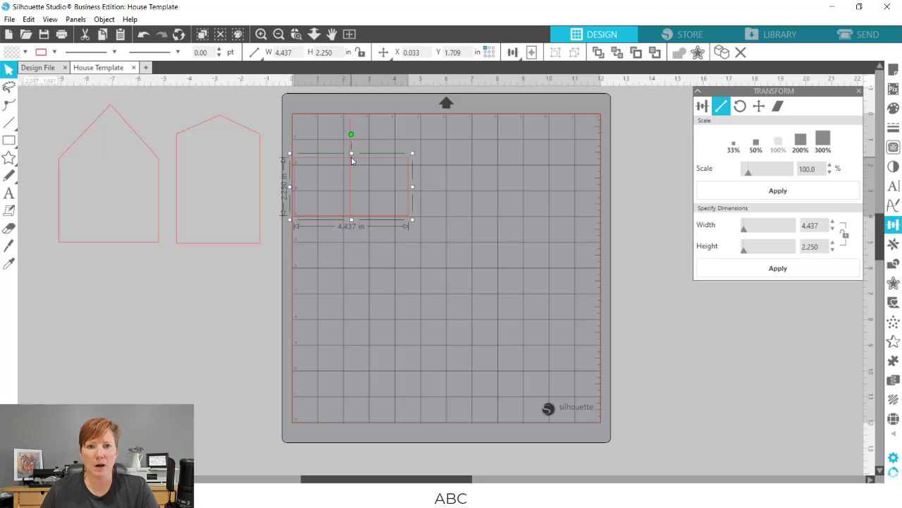
{"action": "double_click", "coordinate": [351, 156]}
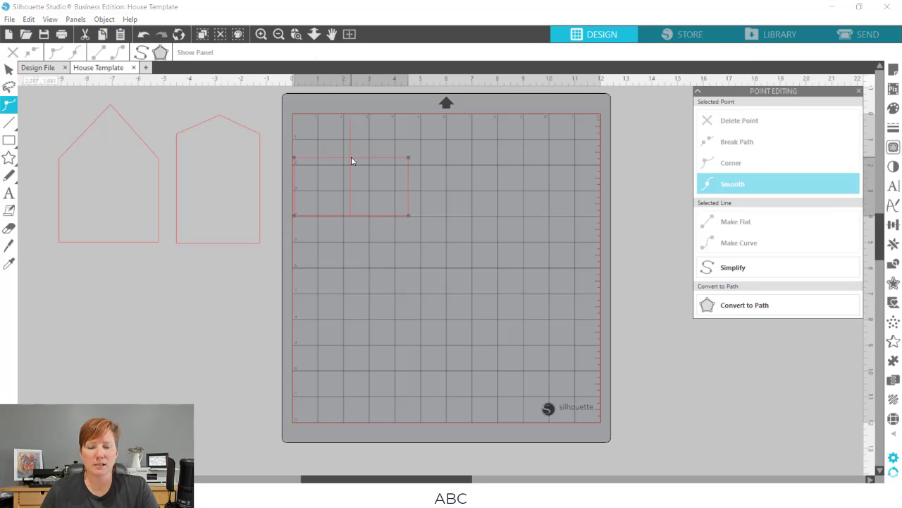
{"action": "left_click", "coordinate": [143, 33]}
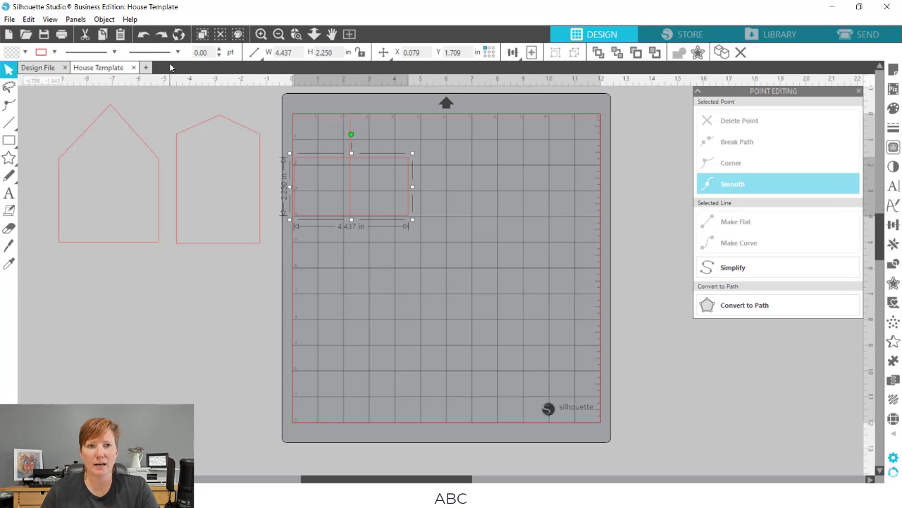
{"action": "left_click", "coordinate": [144, 34]}
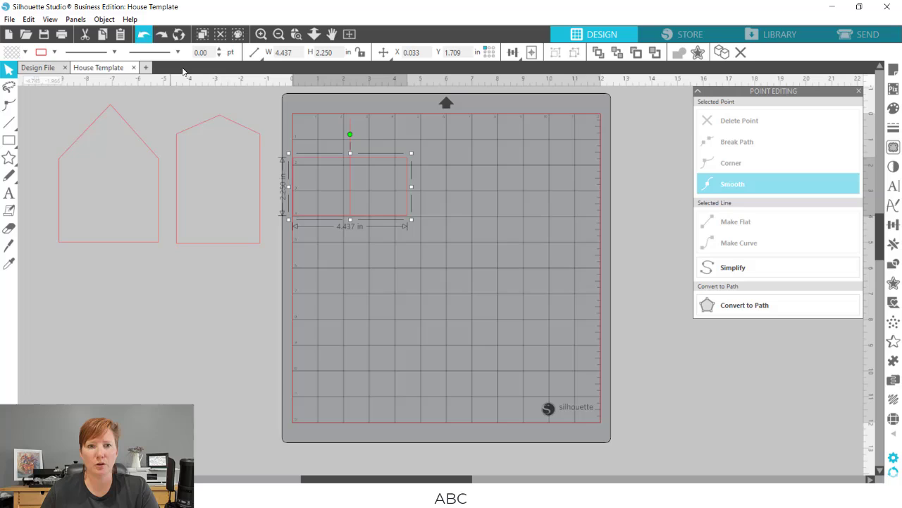
Step: Add a point midway along the rectangle's top edge, line it up with the guide line and raise it to the line's top
{"action": "double_click", "coordinate": [350, 162]}
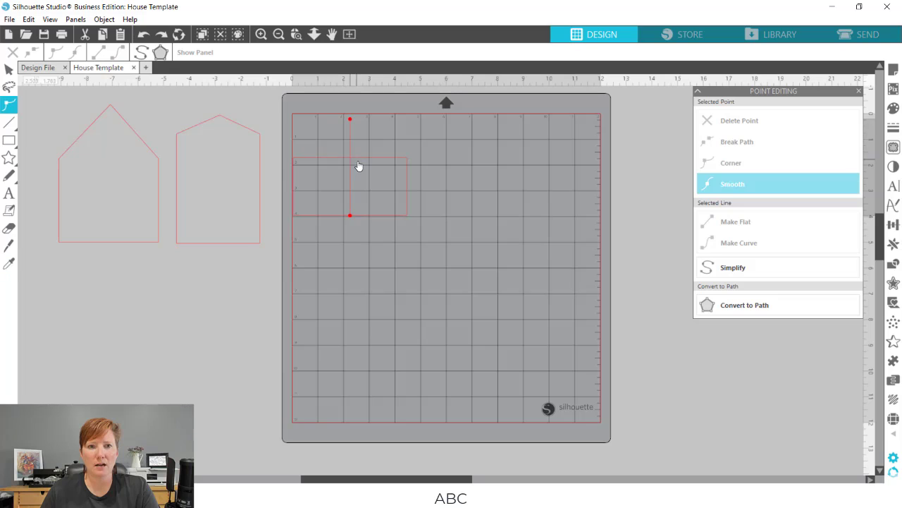
{"action": "left_click", "coordinate": [354, 159]}
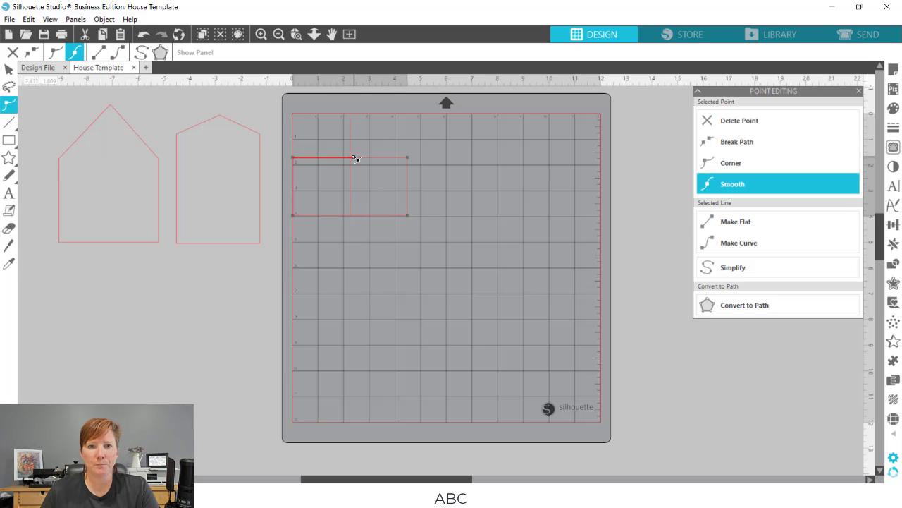
{"action": "left_click_drag", "start_coordinate": [353, 161], "coordinate": [351, 160]}
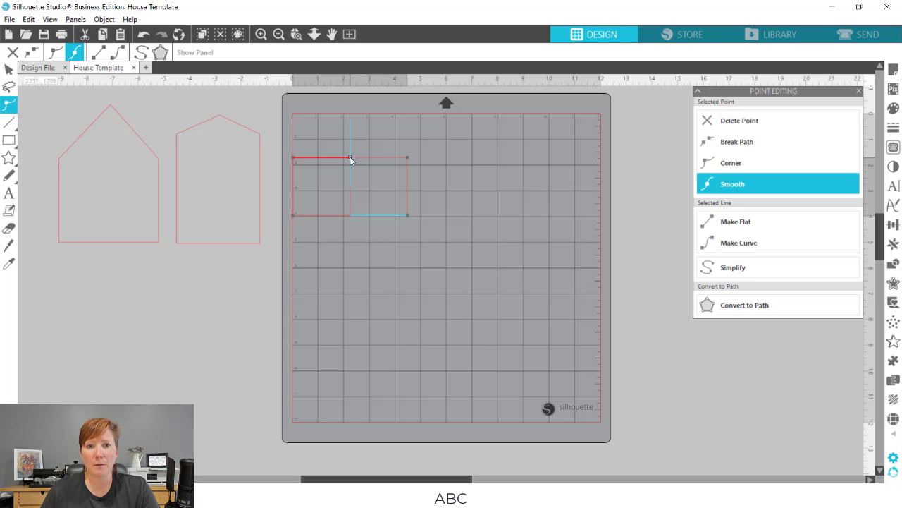
{"action": "left_click_drag", "start_coordinate": [352, 161], "coordinate": [351, 123]}
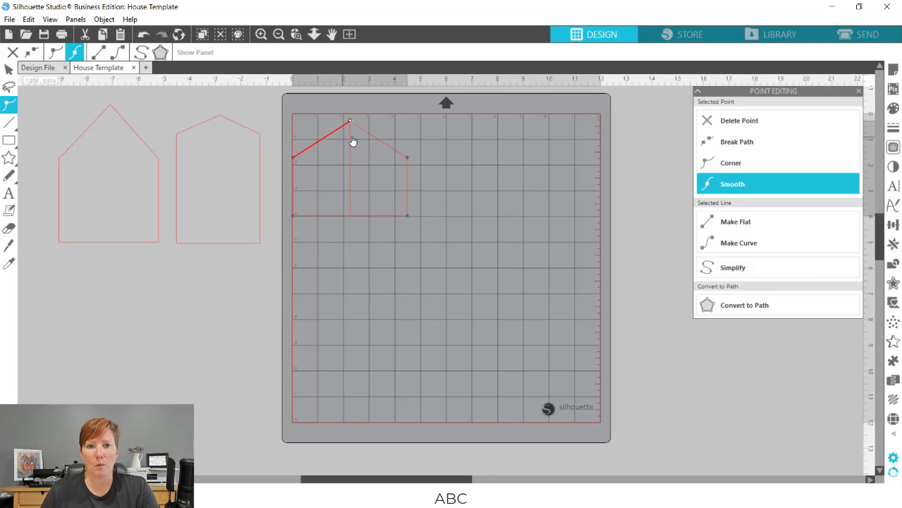
Step: Move the guide line off the mat's right side and place the third house outline below the other two
{"action": "left_click_drag", "start_coordinate": [350, 176], "coordinate": [643, 169]}
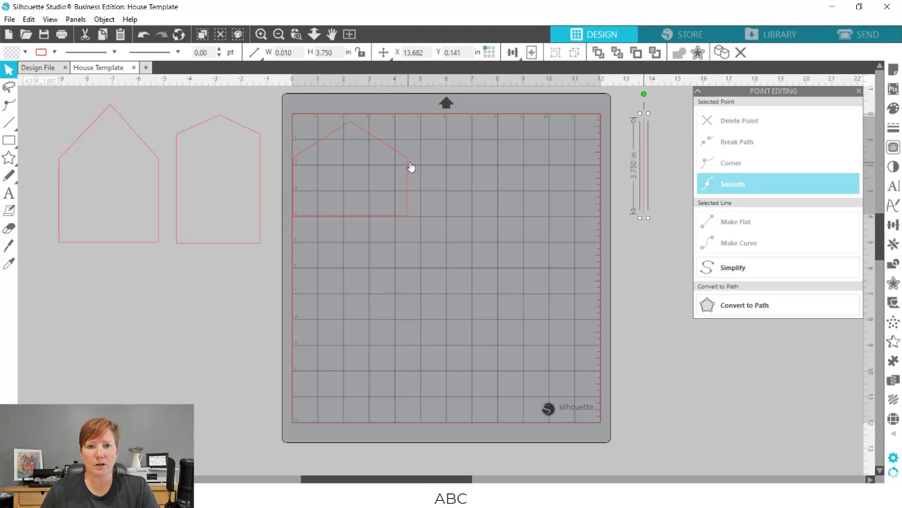
{"action": "left_click_drag", "start_coordinate": [411, 167], "coordinate": [221, 296]}
{"action": "left_click", "coordinate": [221, 297]}
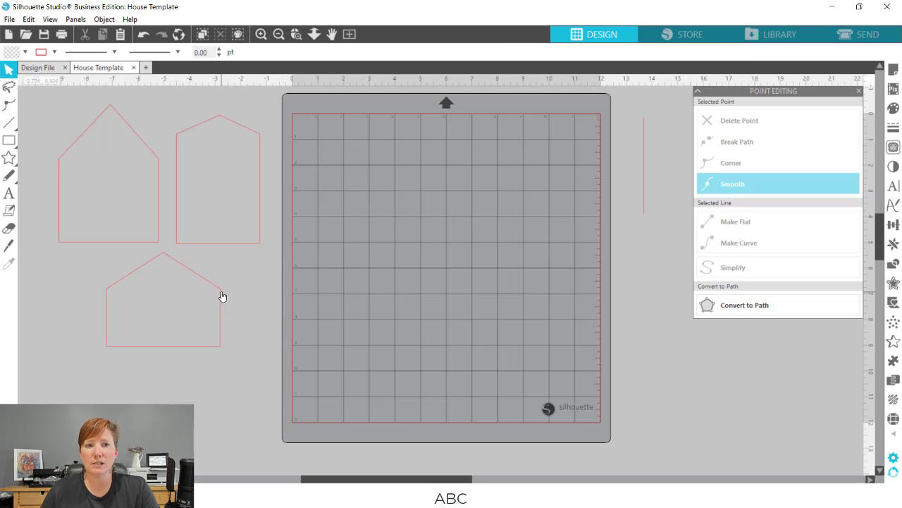
Step: Save the House Template file with the three house outlines
{"action": "left_click", "coordinate": [9, 19]}
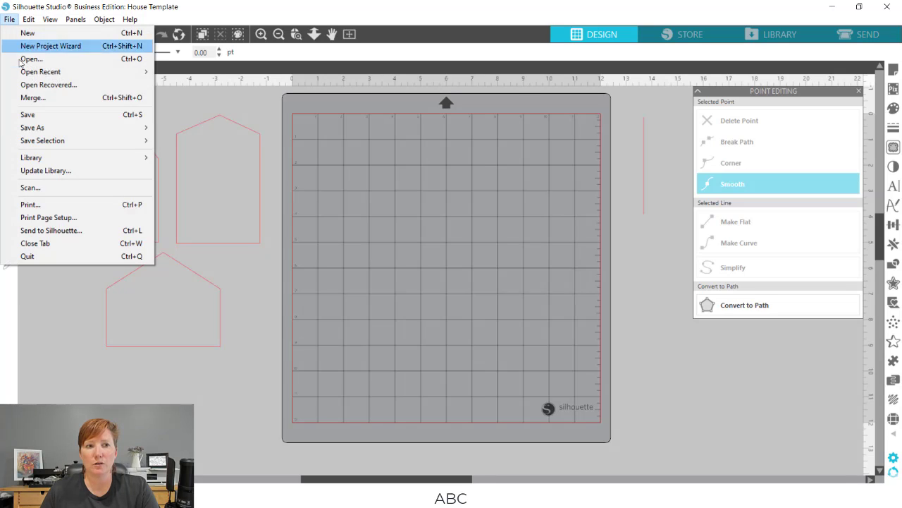
{"action": "left_click", "coordinate": [27, 114]}
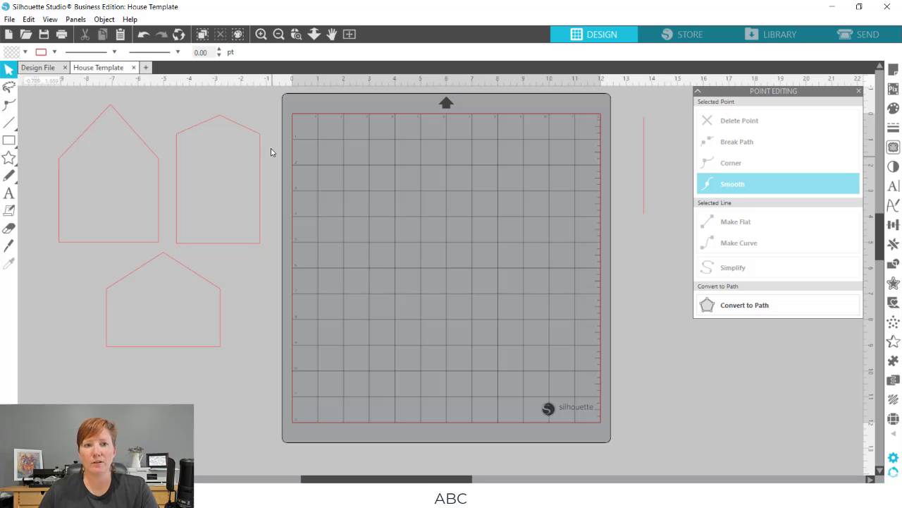
Step: Copy the three house outlines from the House Template file and paste them into the Design File
{"action": "left_click_drag", "start_coordinate": [57, 104], "coordinate": [222, 307]}
{"action": "right_click", "coordinate": [221, 310]}
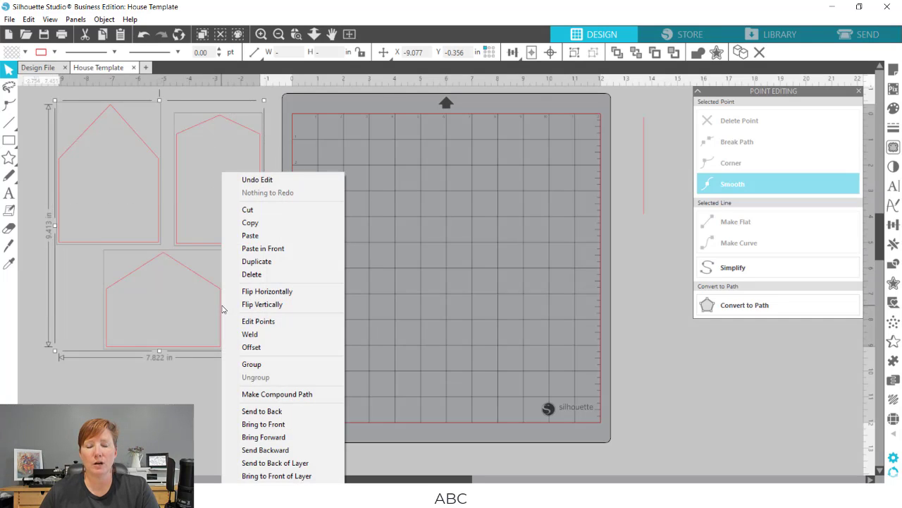
{"action": "left_click", "coordinate": [251, 226]}
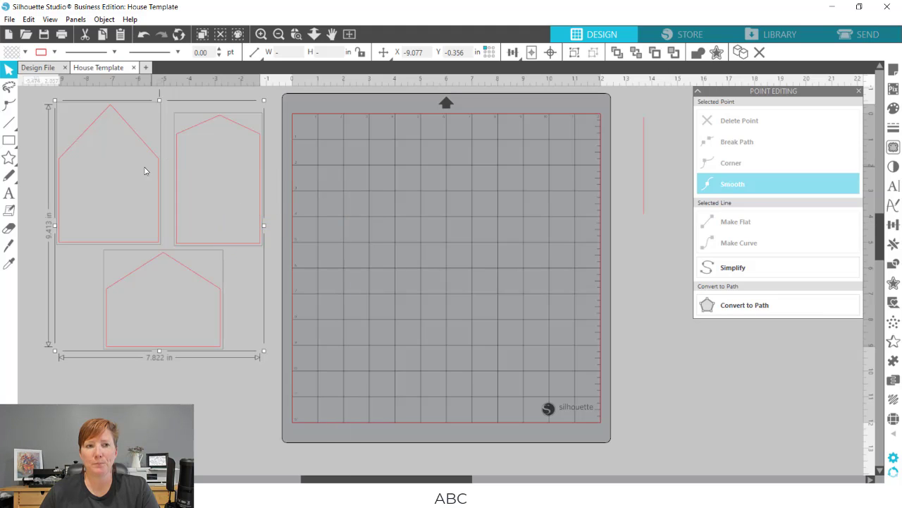
{"action": "left_click", "coordinate": [38, 71]}
{"action": "key", "text": "ctrl+v"}
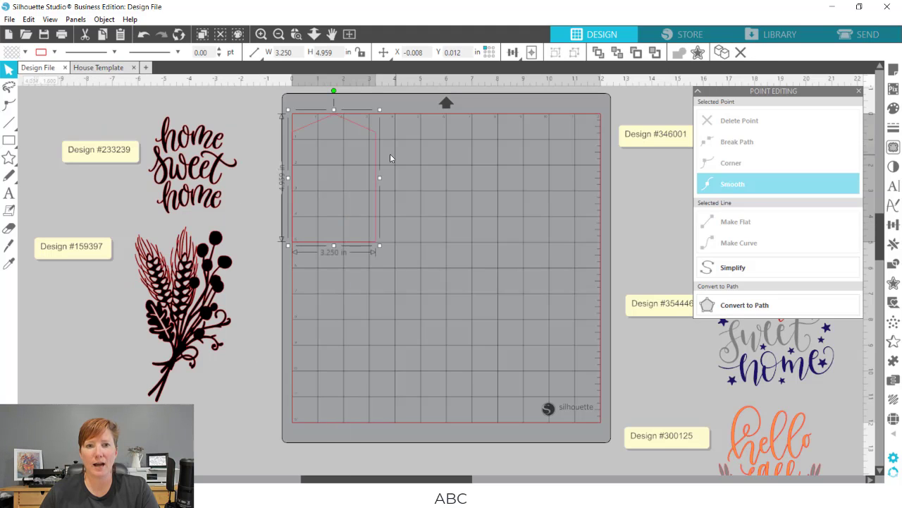
{"action": "key", "text": "Delete"}
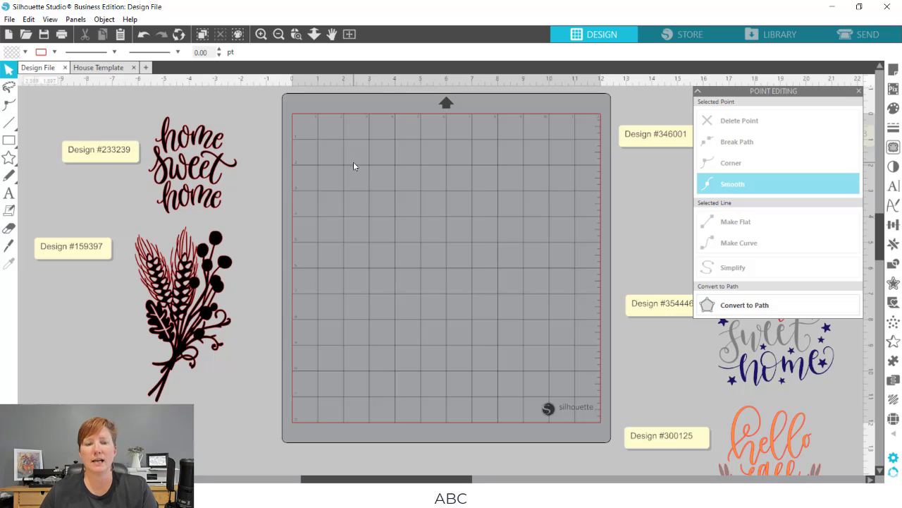
{"action": "right_click", "coordinate": [353, 161]}
{"action": "left_click", "coordinate": [385, 220]}
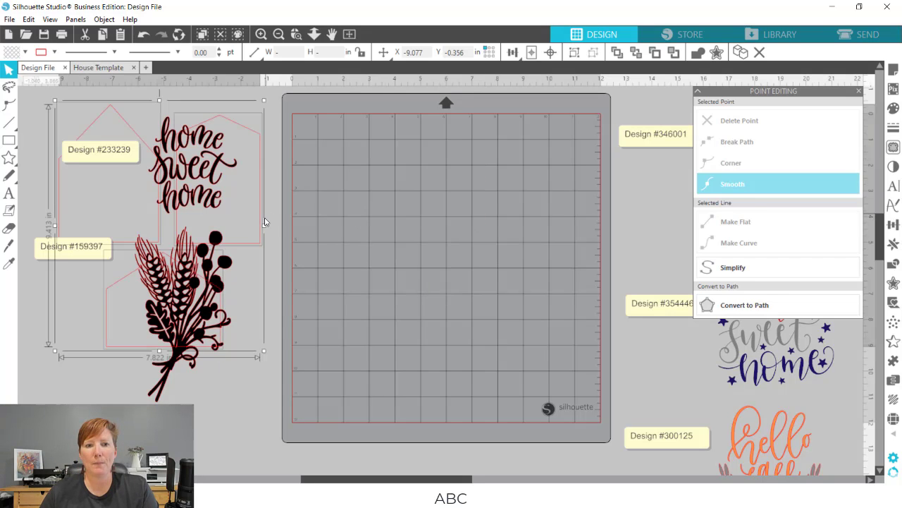
Step: Place the three house outlines on the mat and set the page's transparency to 0%
{"action": "left_click_drag", "start_coordinate": [512, 245], "coordinate": [503, 241]}
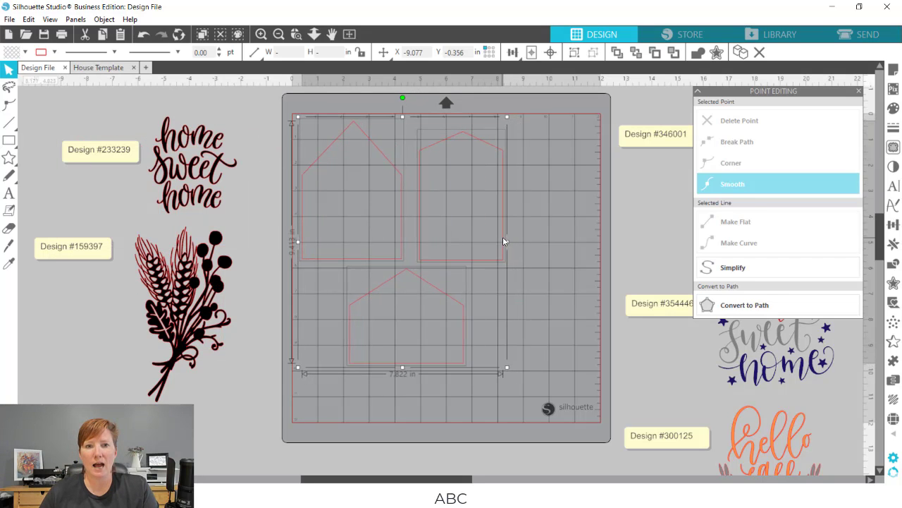
{"action": "left_click", "coordinate": [491, 247]}
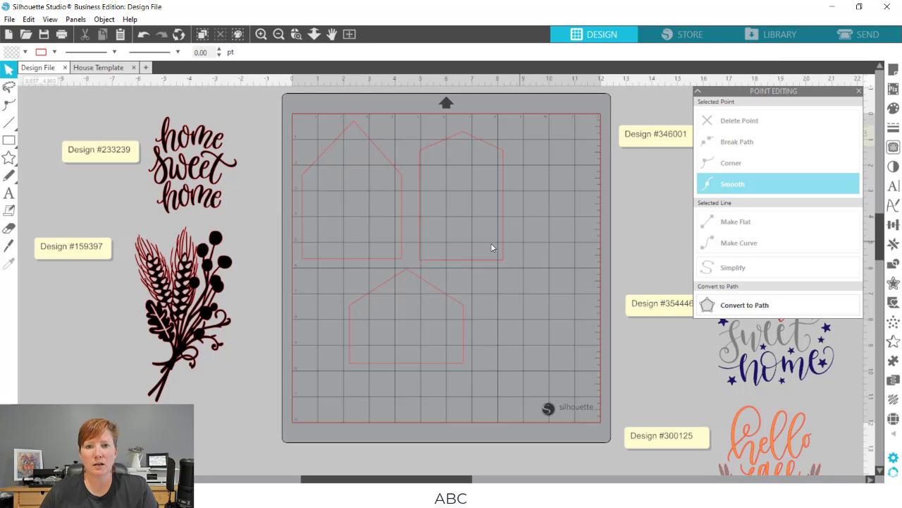
{"action": "left_click", "coordinate": [893, 69]}
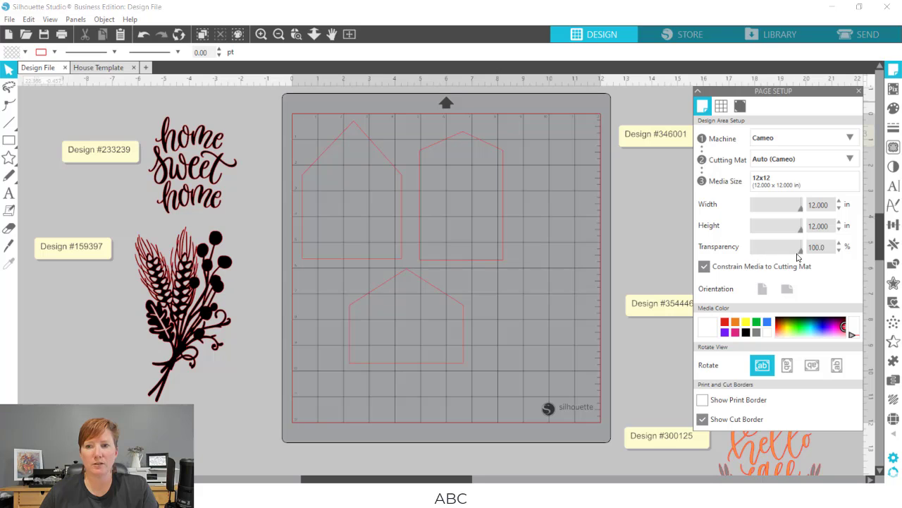
{"action": "left_click_drag", "start_coordinate": [801, 258], "coordinate": [755, 257]}
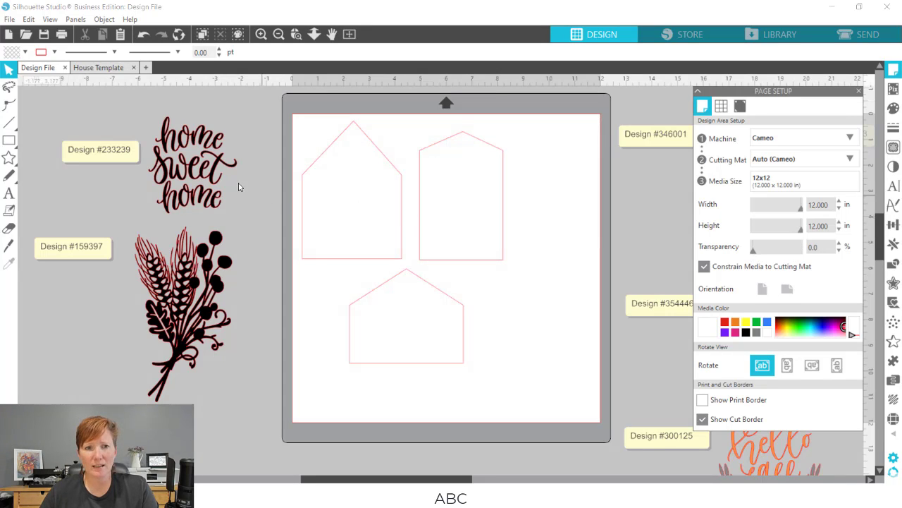
Step: Try the wheat and berry design in the narrow house outline at about 2.63 by 4.12 in
{"action": "left_click_drag", "start_coordinate": [211, 177], "coordinate": [232, 172]}
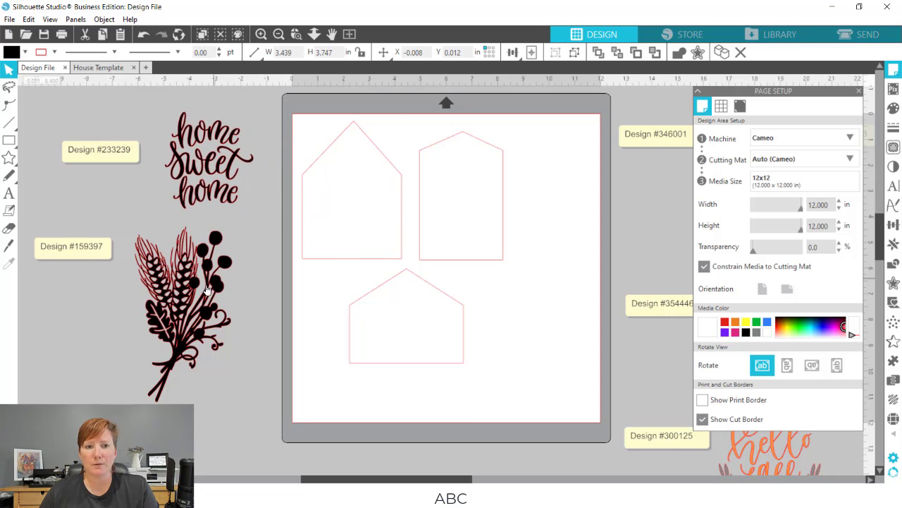
{"action": "left_click", "coordinate": [230, 219]}
{"action": "left_click_drag", "start_coordinate": [262, 242], "coordinate": [477, 190]}
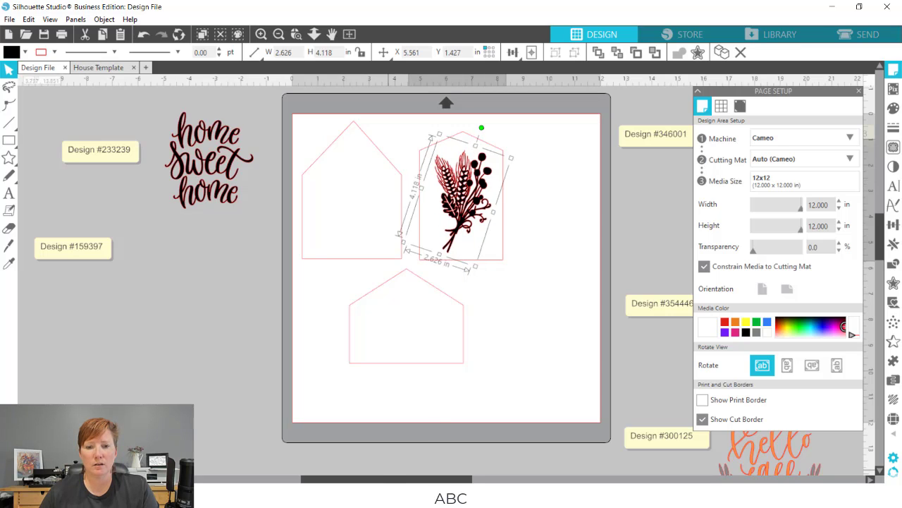
Step: Replace the wheat design in the narrow house outline with the HOME design #346001, scaled to about 2.48 by 3.66 in
{"action": "left_click_drag", "start_coordinate": [382, 481], "coordinate": [450, 481]}
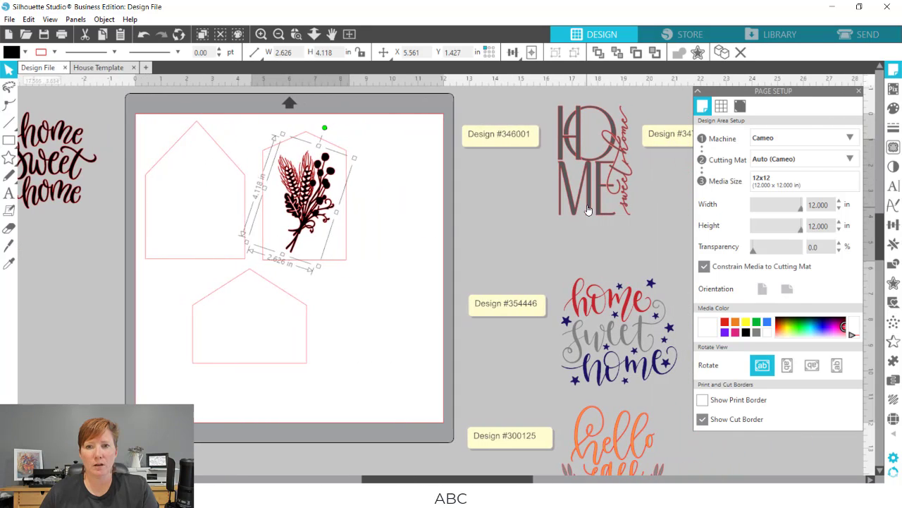
{"action": "left_click_drag", "start_coordinate": [589, 208], "coordinate": [387, 263]}
{"action": "left_click_drag", "start_coordinate": [318, 232], "coordinate": [502, 242]}
{"action": "left_click_drag", "start_coordinate": [414, 225], "coordinate": [323, 185]}
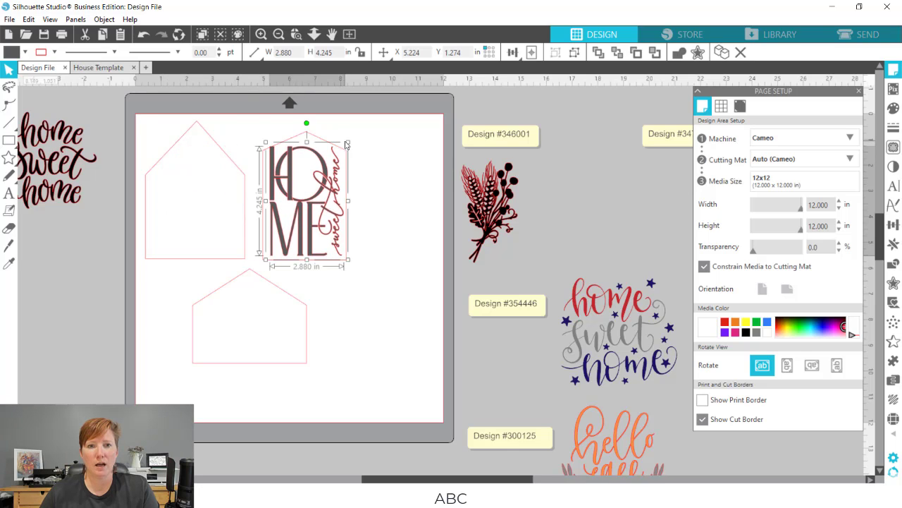
{"action": "left_click_drag", "start_coordinate": [346, 145], "coordinate": [323, 173]}
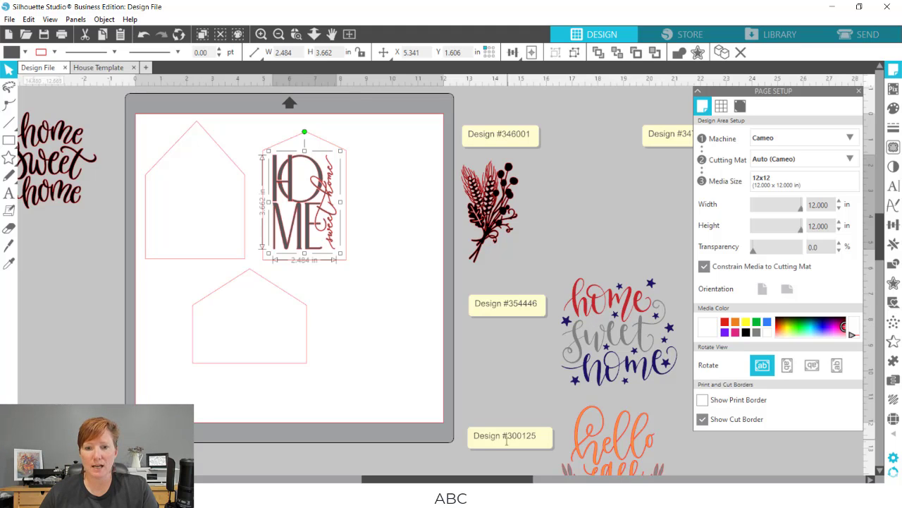
Step: Try design #347923 in the tall pointed house outline at about 3.54 by 3.59 in, and move it off the mat
{"action": "left_click_drag", "start_coordinate": [476, 481], "coordinate": [535, 481]}
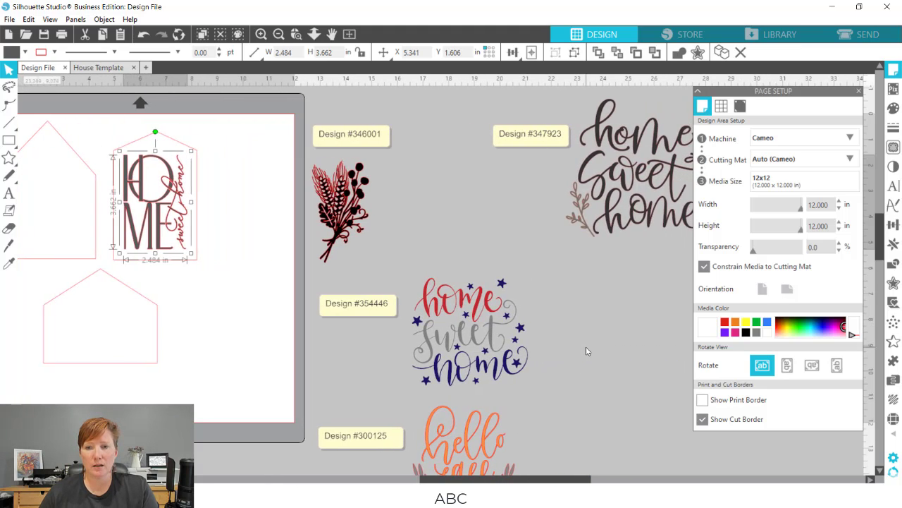
{"action": "left_click_drag", "start_coordinate": [612, 221], "coordinate": [79, 351]}
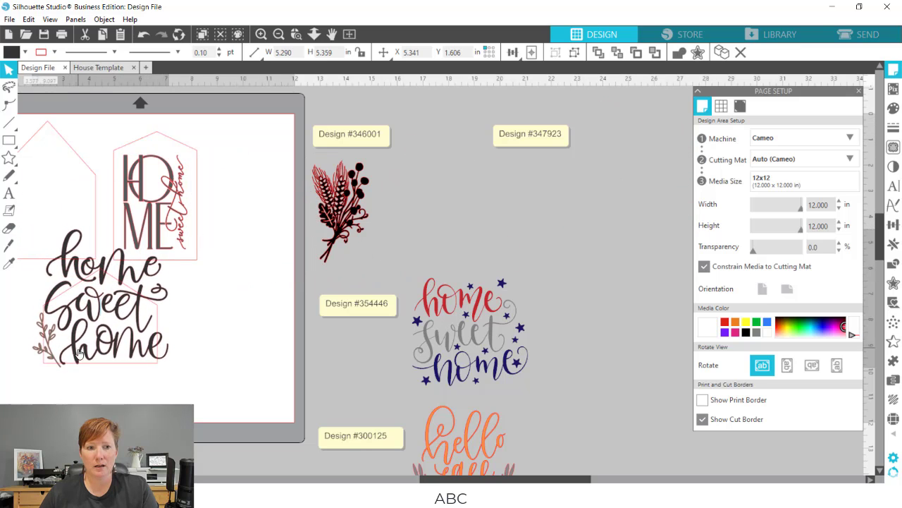
{"action": "left_click", "coordinate": [50, 397]}
{"action": "scroll", "coordinate": [162, 387], "scroll_direction": "left", "scroll_amount": 6}
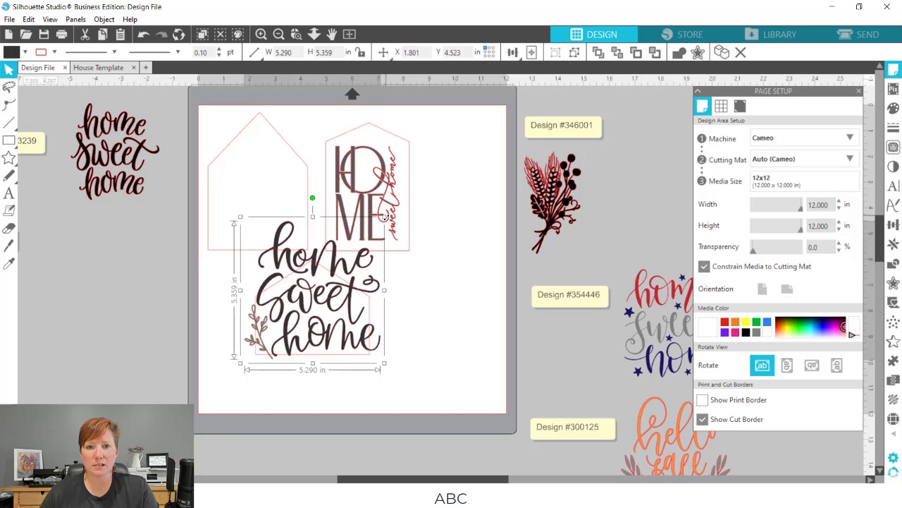
{"action": "left_click_drag", "start_coordinate": [384, 218], "coordinate": [322, 280]}
{"action": "left_click_drag", "start_coordinate": [313, 311], "coordinate": [266, 210]}
{"action": "left_click_drag", "start_coordinate": [289, 167], "coordinate": [307, 149]}
{"action": "left_click_drag", "start_coordinate": [274, 202], "coordinate": [128, 259]}
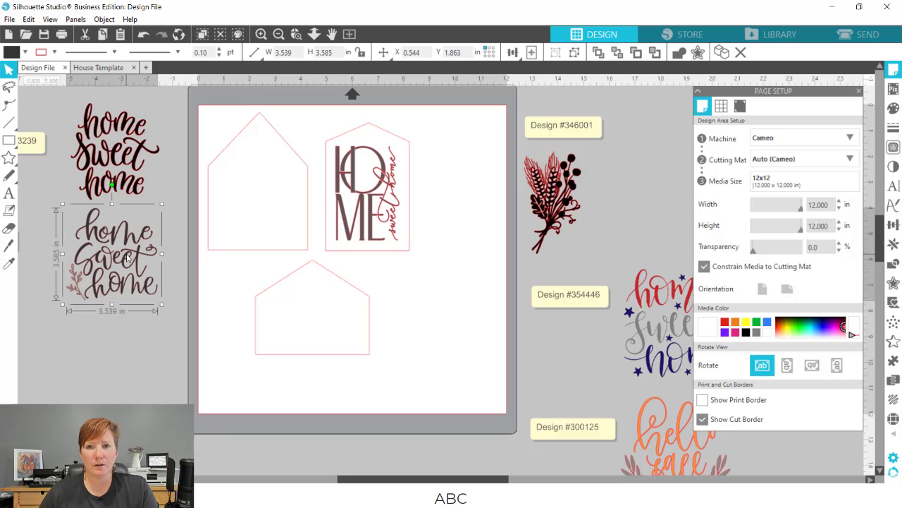
{"action": "left_click_drag", "start_coordinate": [270, 266], "coordinate": [121, 287]}
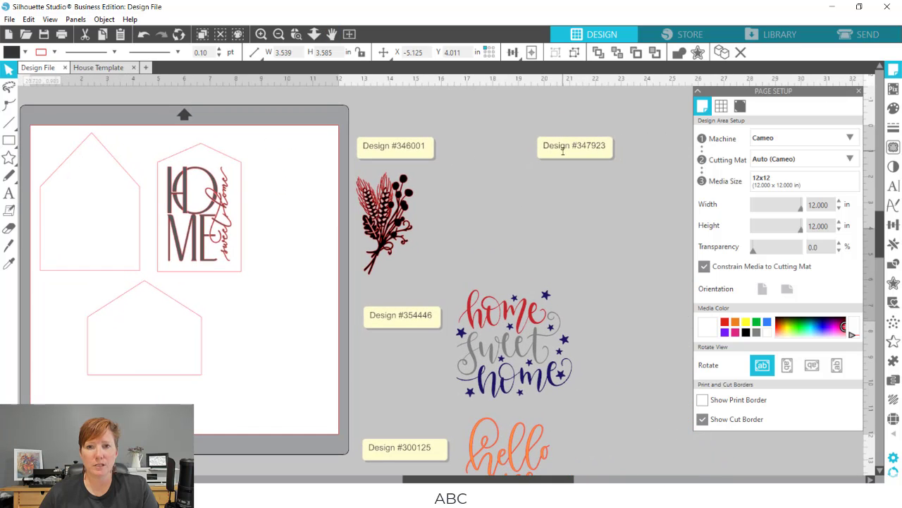
{"action": "left_click", "coordinate": [561, 151]}
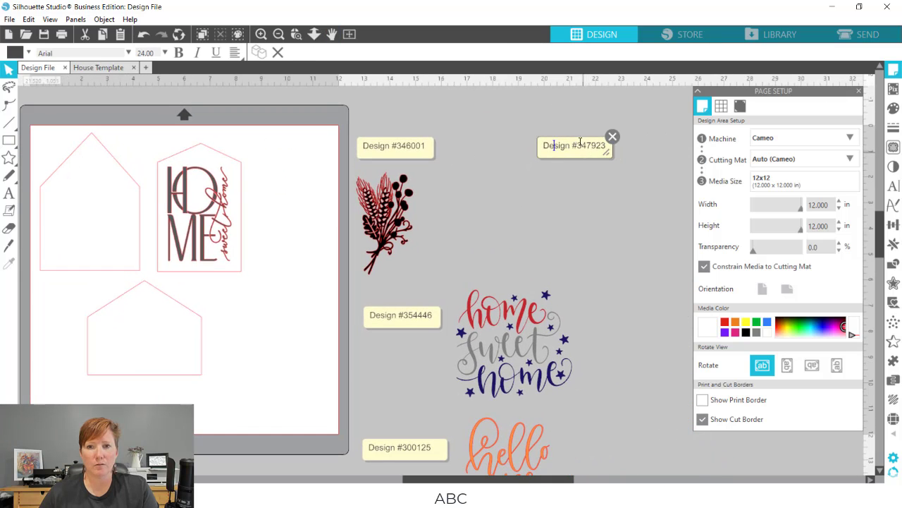
{"action": "left_click", "coordinate": [579, 129]}
{"action": "double_click", "coordinate": [556, 145]}
{"action": "left_click", "coordinate": [557, 165]}
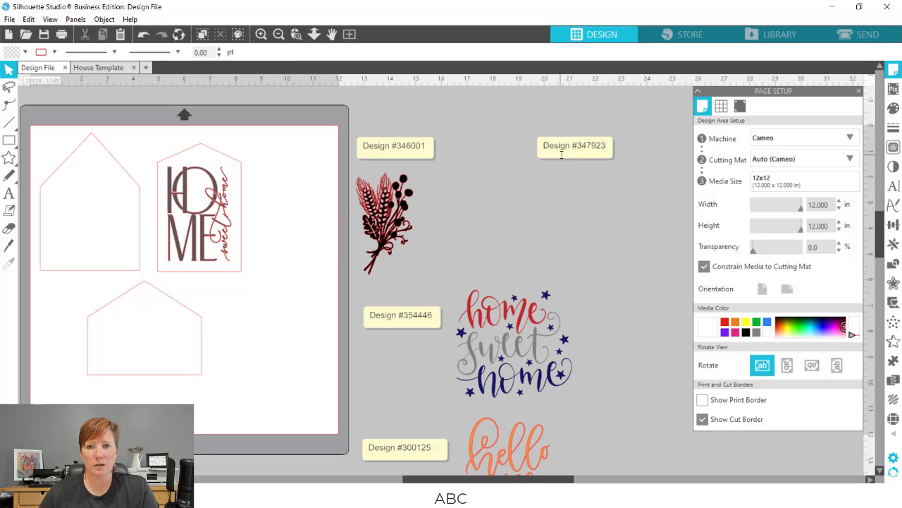
{"action": "left_click", "coordinate": [575, 149]}
{"action": "double_click", "coordinate": [557, 145]}
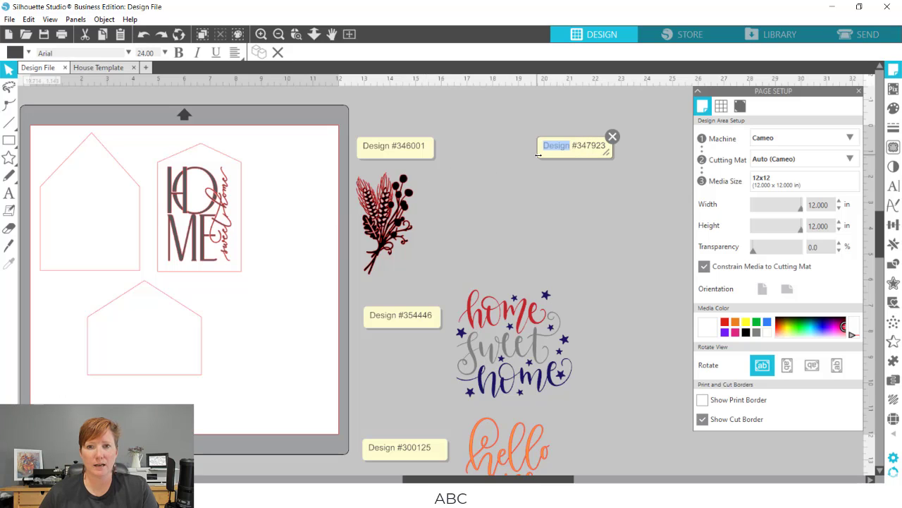
{"action": "left_click", "coordinate": [591, 203]}
{"action": "double_click", "coordinate": [556, 146]}
{"action": "left_click", "coordinate": [512, 168]}
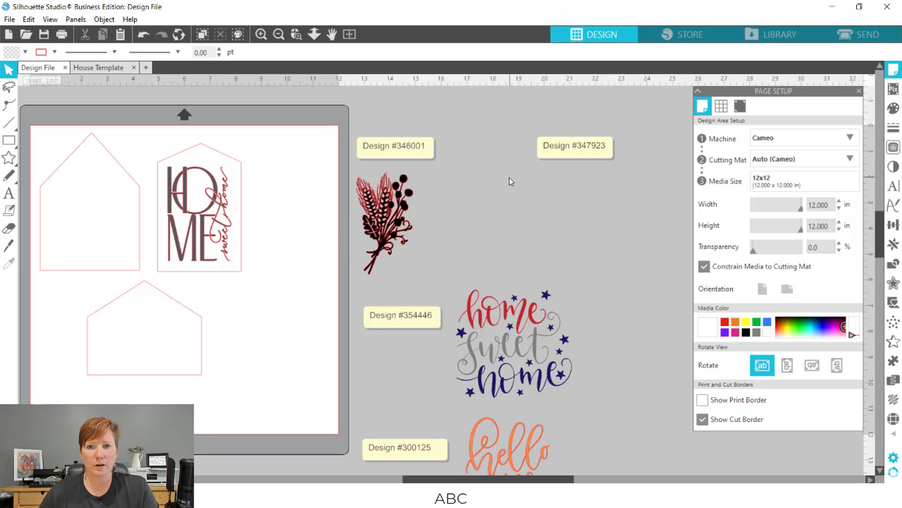
{"action": "double_click", "coordinate": [539, 141]}
Step: Return design #347923 to below its note and the wheat and berry design to beside its #159397 note
{"action": "scroll", "coordinate": [486, 228], "scroll_direction": "down", "scroll_amount": 2}
{"action": "scroll", "coordinate": [485, 227], "scroll_direction": "left", "scroll_amount": 2}
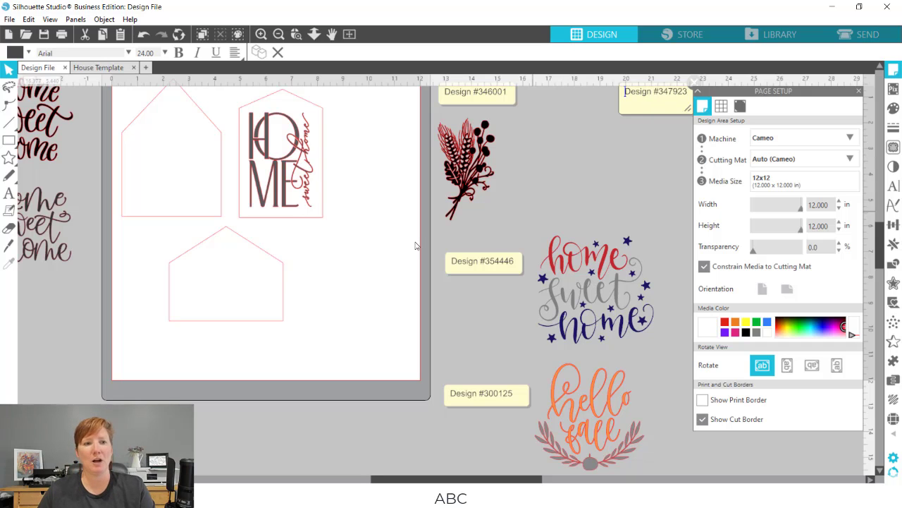
{"action": "left_click_drag", "start_coordinate": [58, 231], "coordinate": [330, 189]}
{"action": "left_click_drag", "start_coordinate": [476, 185], "coordinate": [670, 166]}
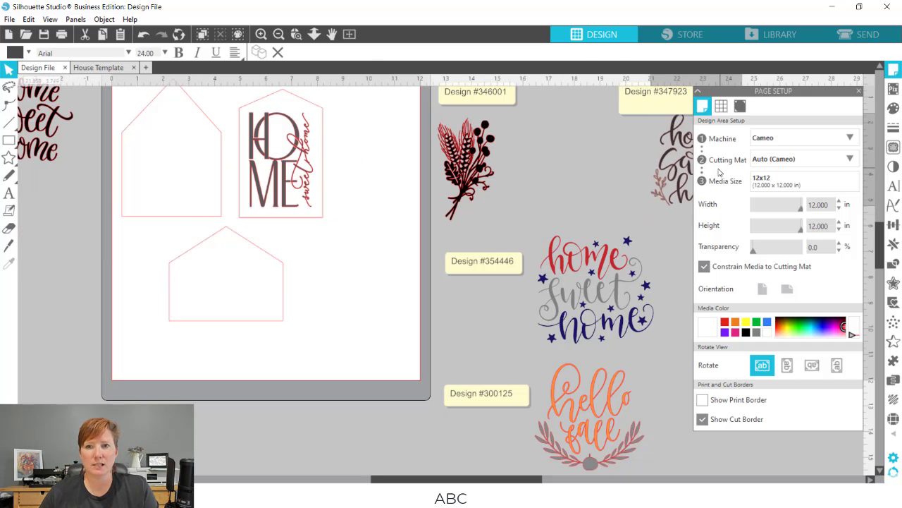
{"action": "left_click_drag", "start_coordinate": [441, 189], "coordinate": [10, 260]}
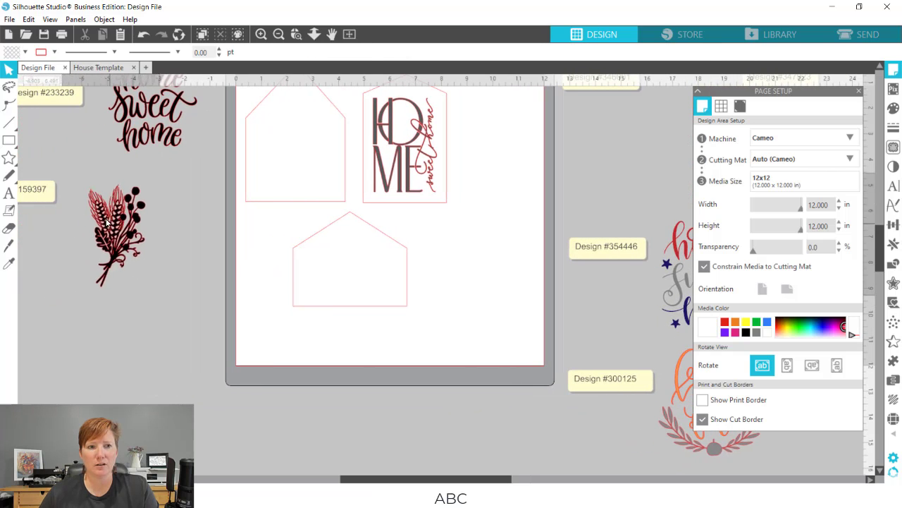
{"action": "left_click", "coordinate": [75, 216]}
{"action": "left_click_drag", "start_coordinate": [76, 216], "coordinate": [154, 220]}
Step: Try the hello fall design #300125 in the wide house outline at about 2.80 by 2.74 in, and return it beside its note
{"action": "left_click_drag", "start_coordinate": [544, 238], "coordinate": [433, 190]}
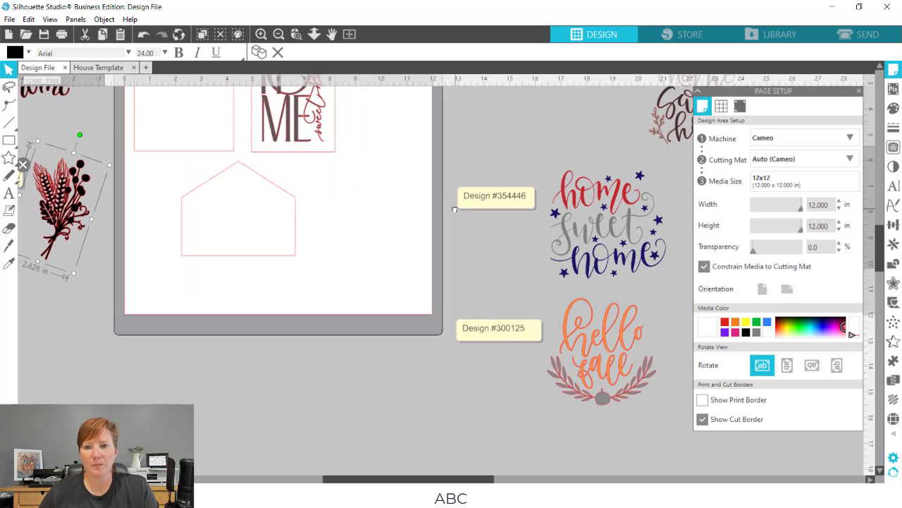
{"action": "left_click", "coordinate": [604, 349]}
{"action": "left_click_drag", "start_coordinate": [605, 347], "coordinate": [239, 197]}
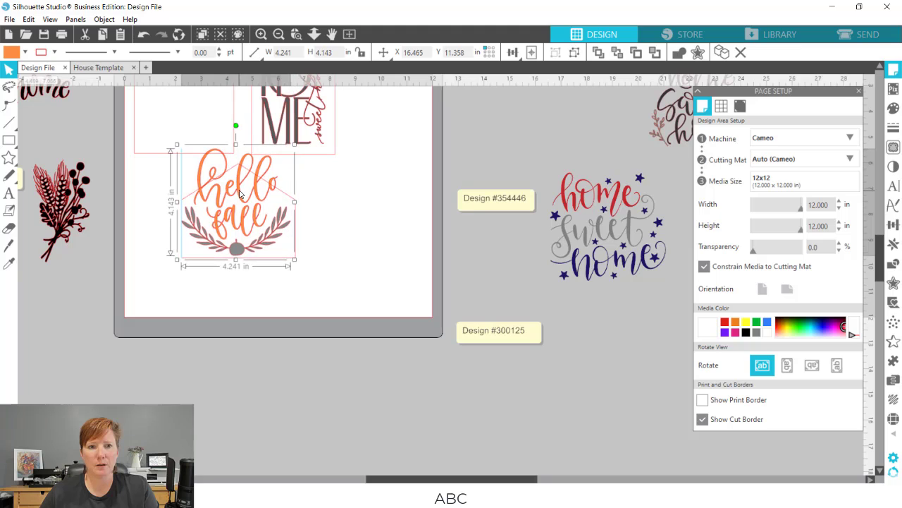
{"action": "left_click_drag", "start_coordinate": [297, 146], "coordinate": [271, 165]}
{"action": "left_click_drag", "start_coordinate": [242, 205], "coordinate": [258, 207]}
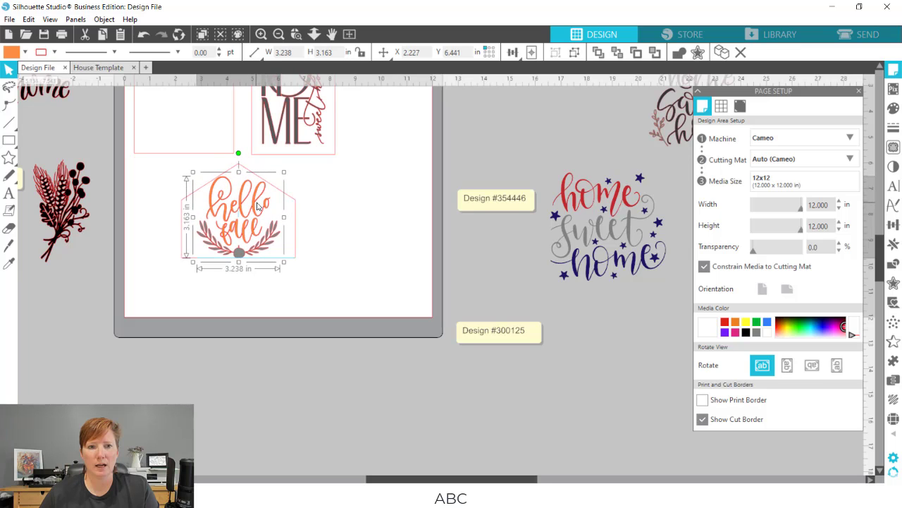
{"action": "left_click_drag", "start_coordinate": [285, 172], "coordinate": [276, 178]}
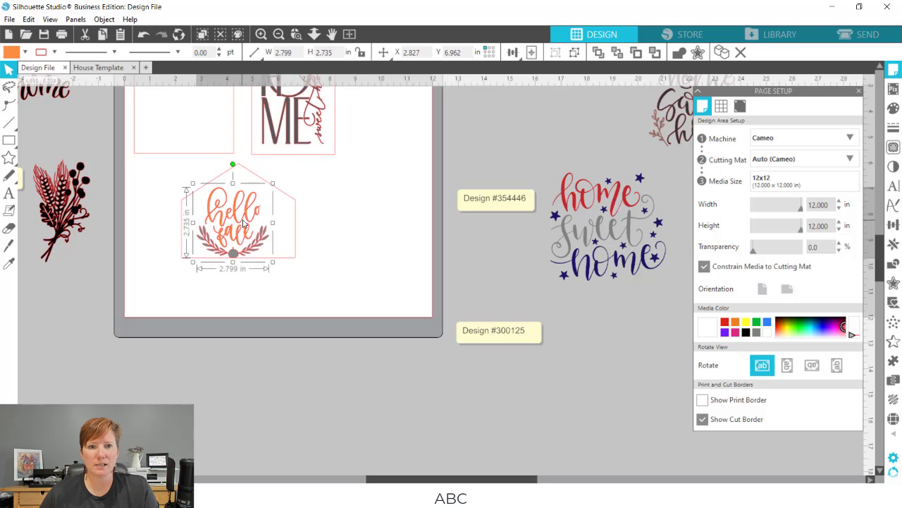
{"action": "left_click_drag", "start_coordinate": [250, 220], "coordinate": [622, 347]}
{"action": "left_click", "coordinate": [614, 300]}
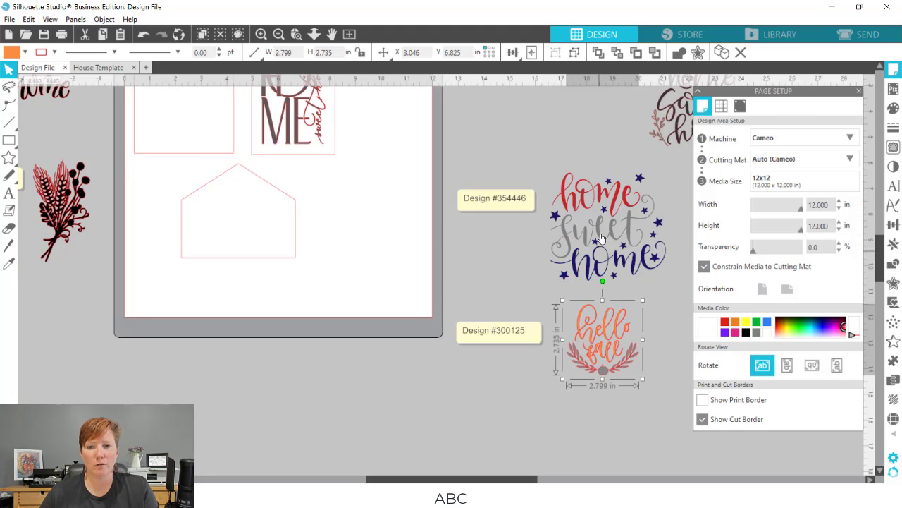
Step: Place the home sweet home design with stars, #354446, at the wide house outline and shrink it to fit inside
{"action": "left_click_drag", "start_coordinate": [585, 239], "coordinate": [215, 256]}
{"action": "left_click", "coordinate": [197, 282]}
{"action": "left_click", "coordinate": [198, 300]}
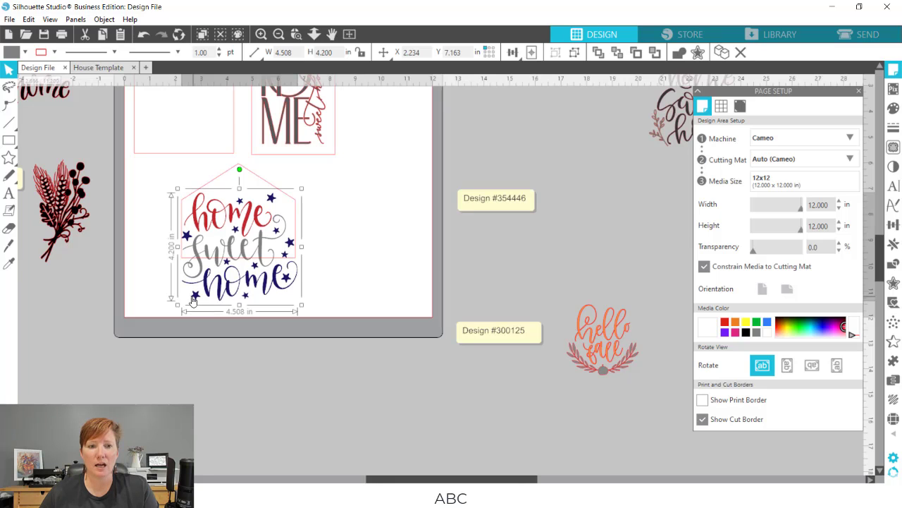
{"action": "left_click_drag", "start_coordinate": [183, 303], "coordinate": [264, 270]}
{"action": "left_click", "coordinate": [322, 252]}
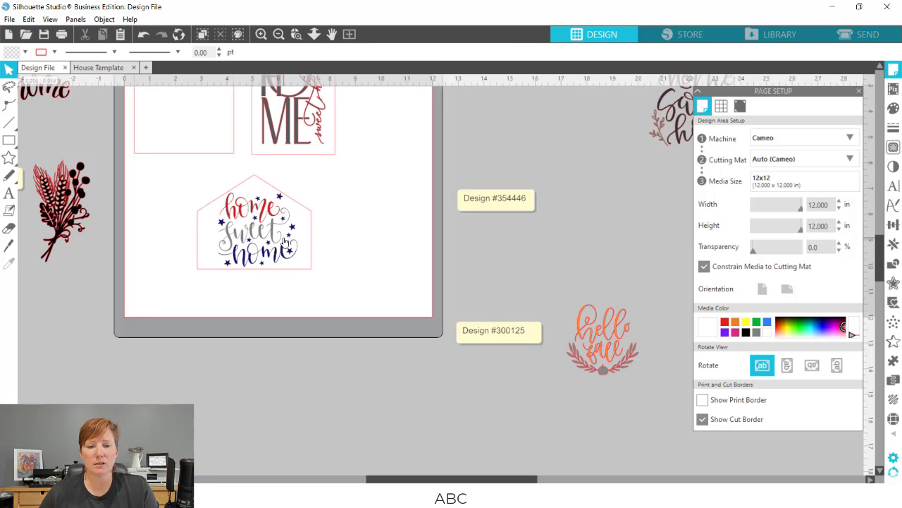